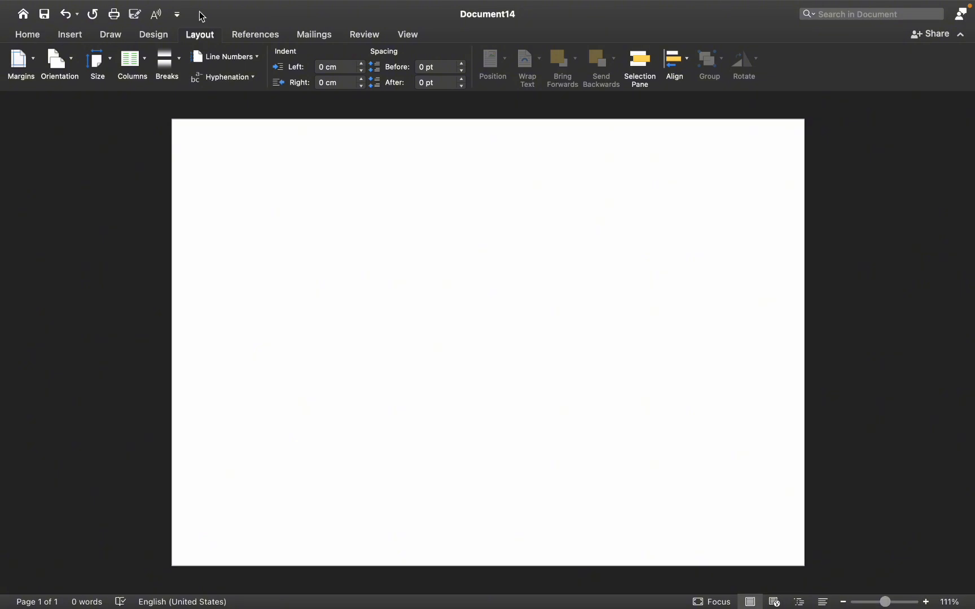
pyautogui.click(166, 34)
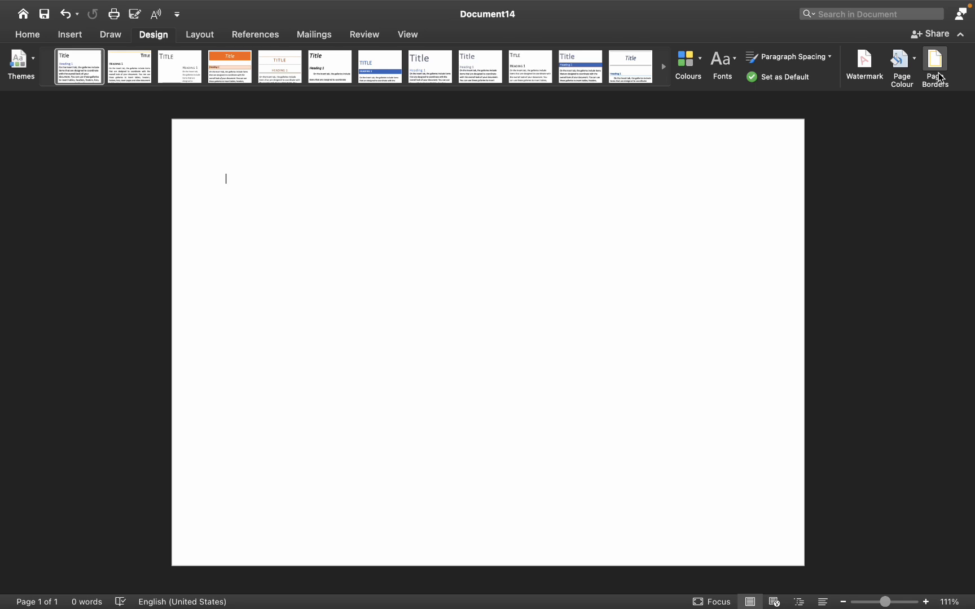
pyautogui.click(904, 72)
pyautogui.click(894, 143)
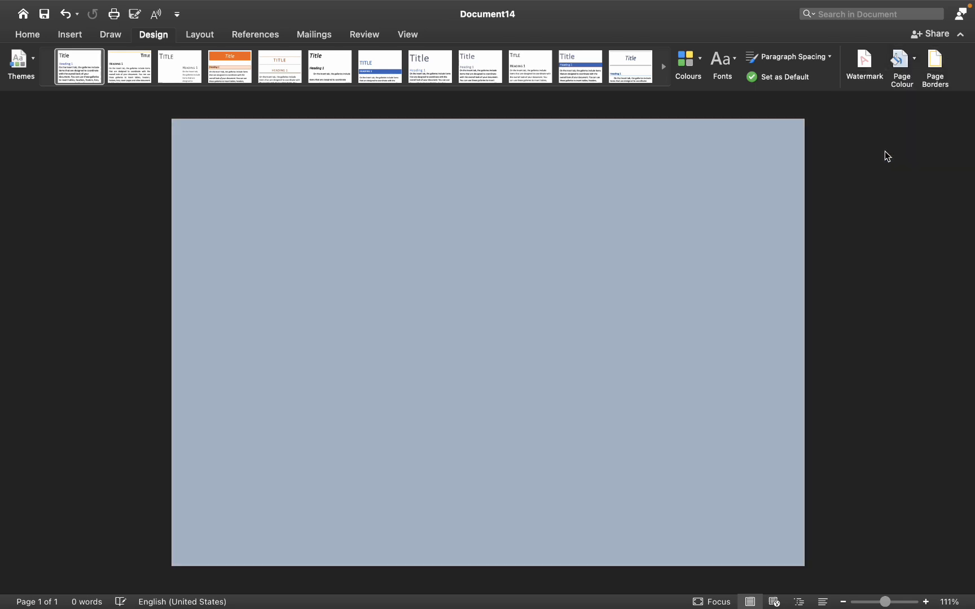
pyautogui.click(901, 62)
pyautogui.click(857, 126)
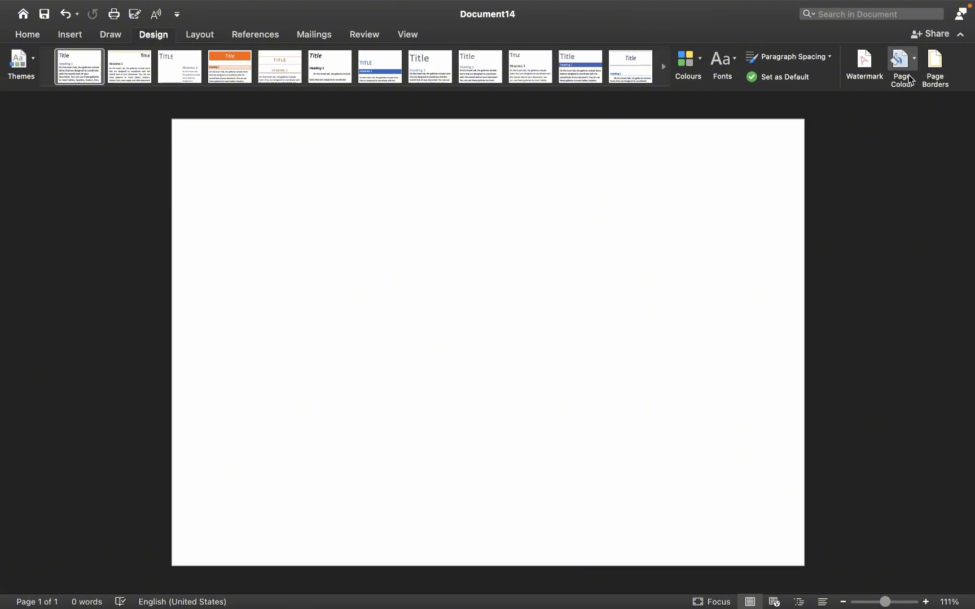
# Set up a boxed page border using the double-line style
pyautogui.click(943, 70)
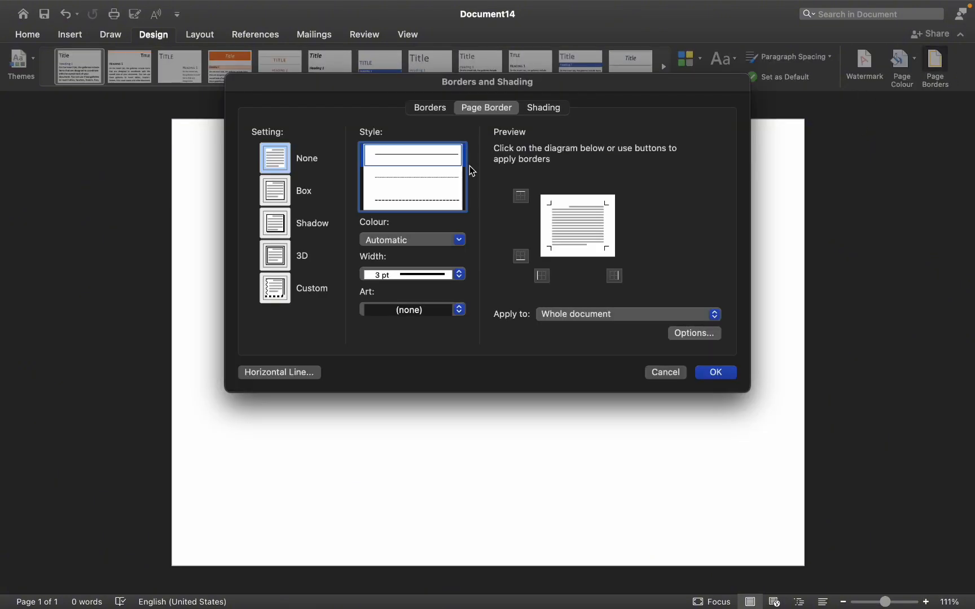
pyautogui.scroll(-5, 419, 192)
pyautogui.scroll(5, 419, 182)
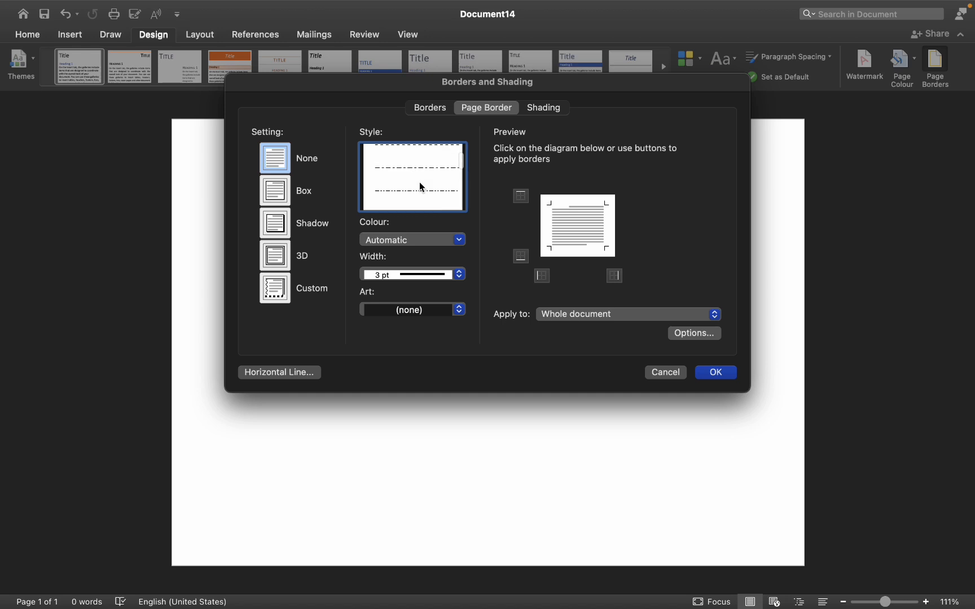
pyautogui.click(415, 180)
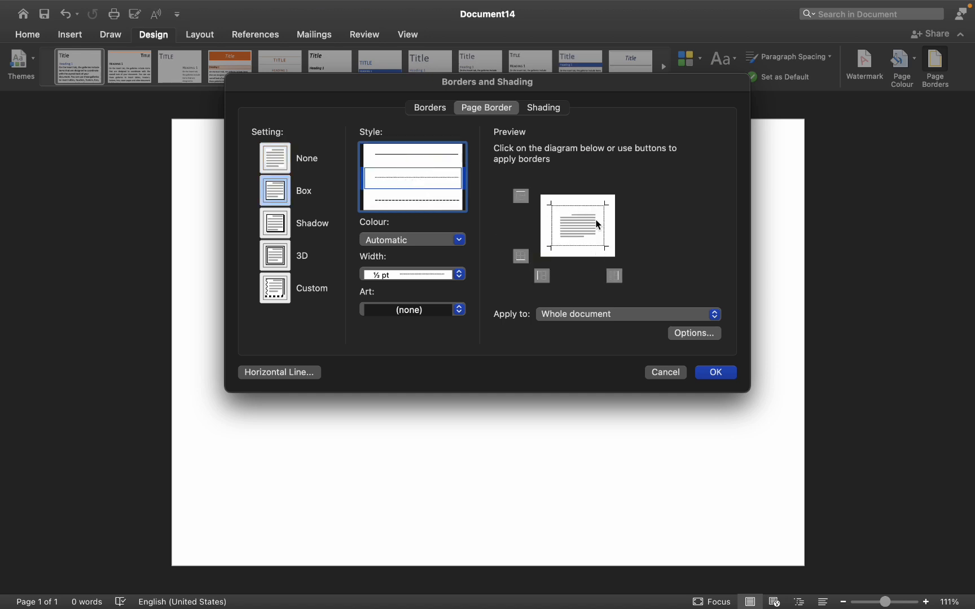
pyautogui.scroll(-5, 424, 183)
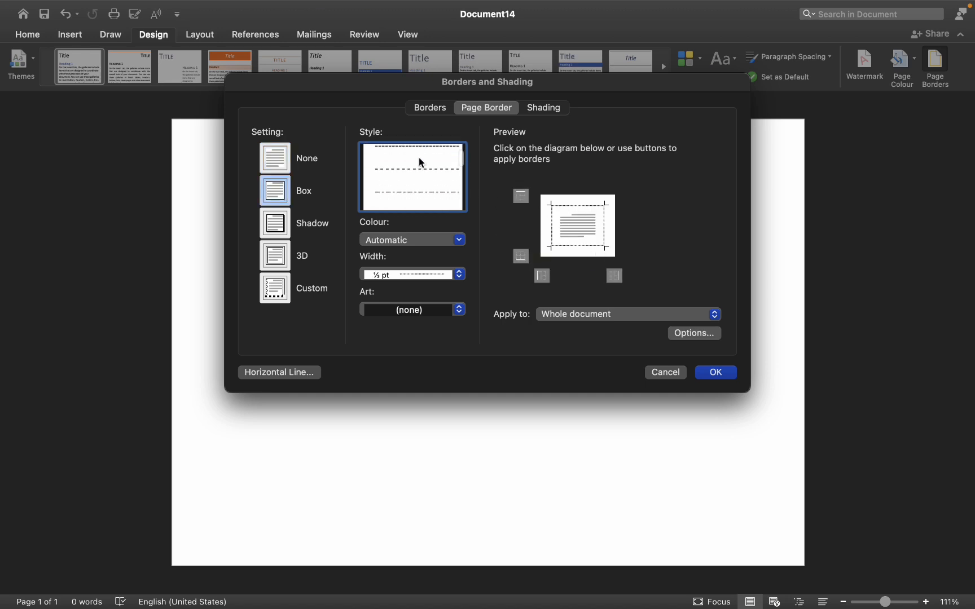
pyautogui.click(437, 311)
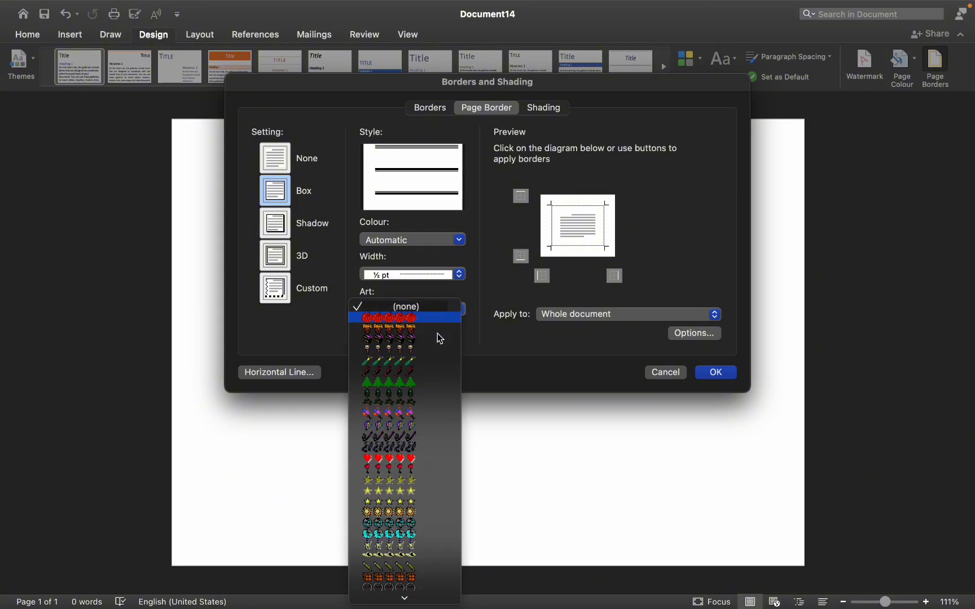
pyautogui.scroll(-3, 418, 426)
pyautogui.scroll(-3, 414, 421)
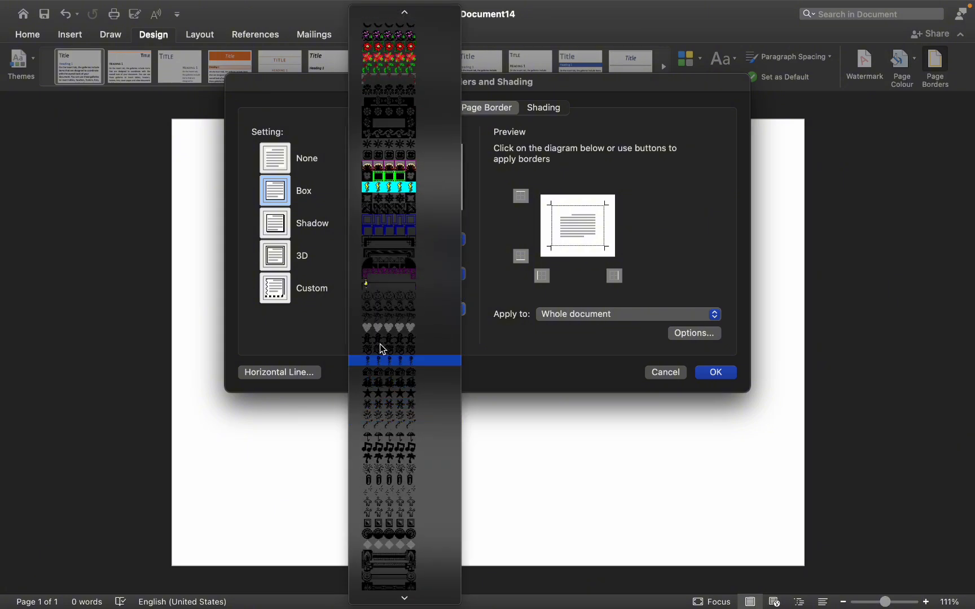
pyautogui.click(394, 244)
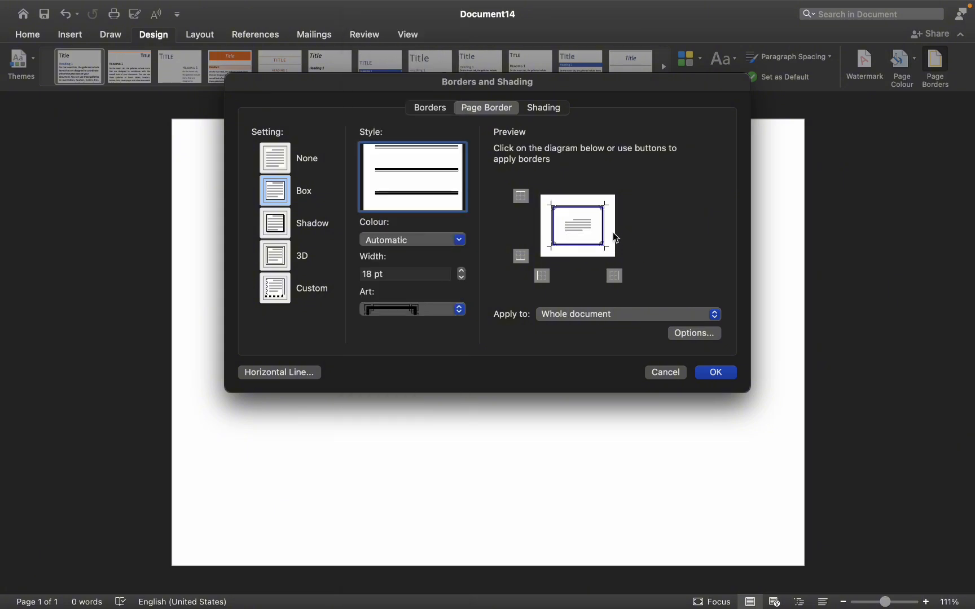
pyautogui.click(430, 198)
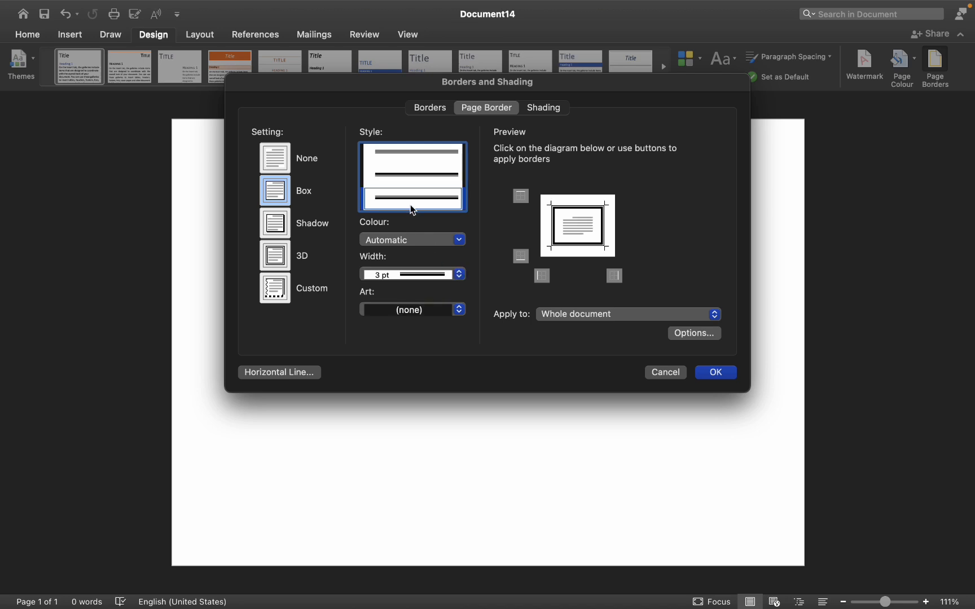
# Set the page border colour to black and apply the border to the whole document
pyautogui.click(458, 242)
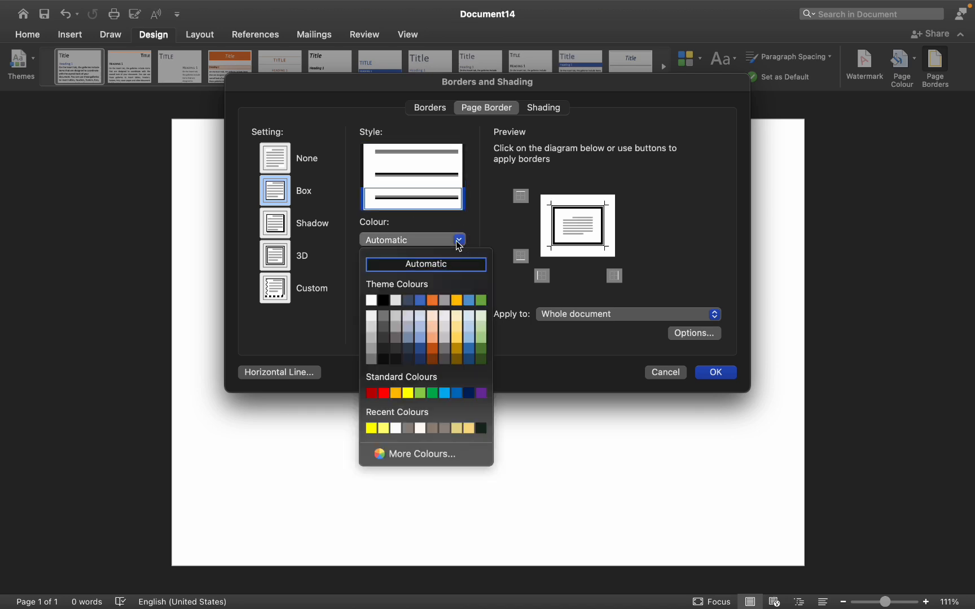
pyautogui.click(412, 340)
pyautogui.click(460, 241)
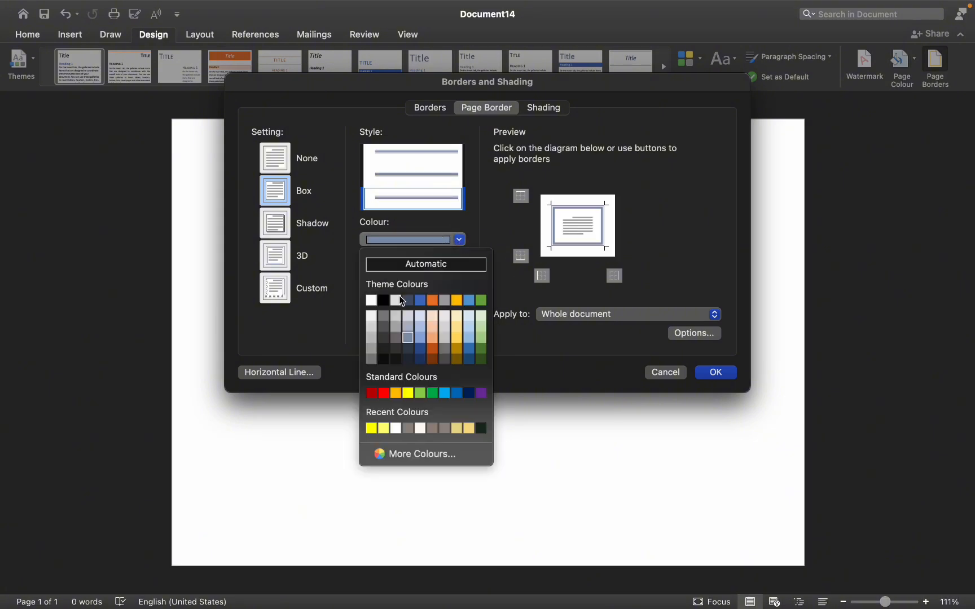
pyautogui.click(385, 300)
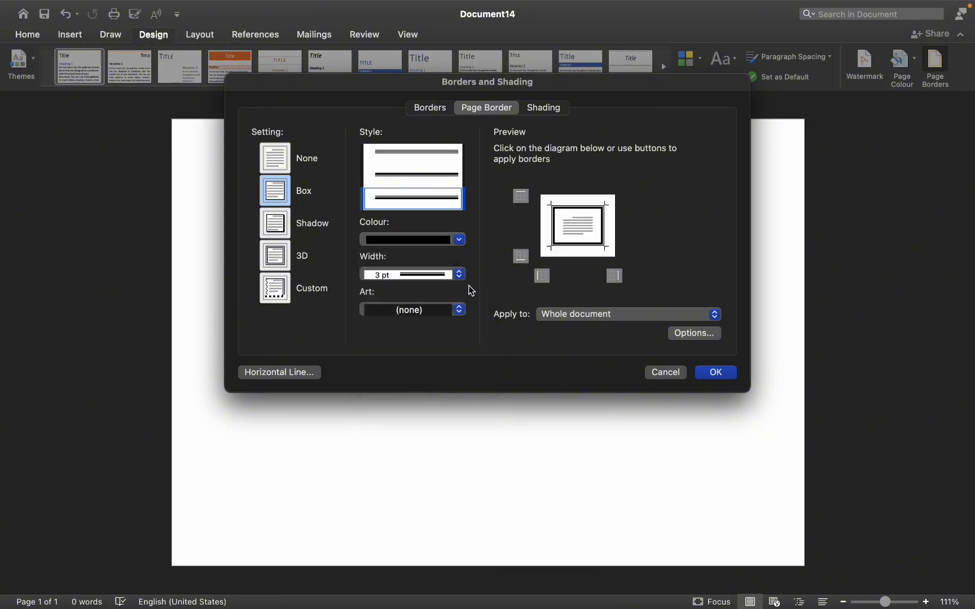
pyautogui.click(716, 374)
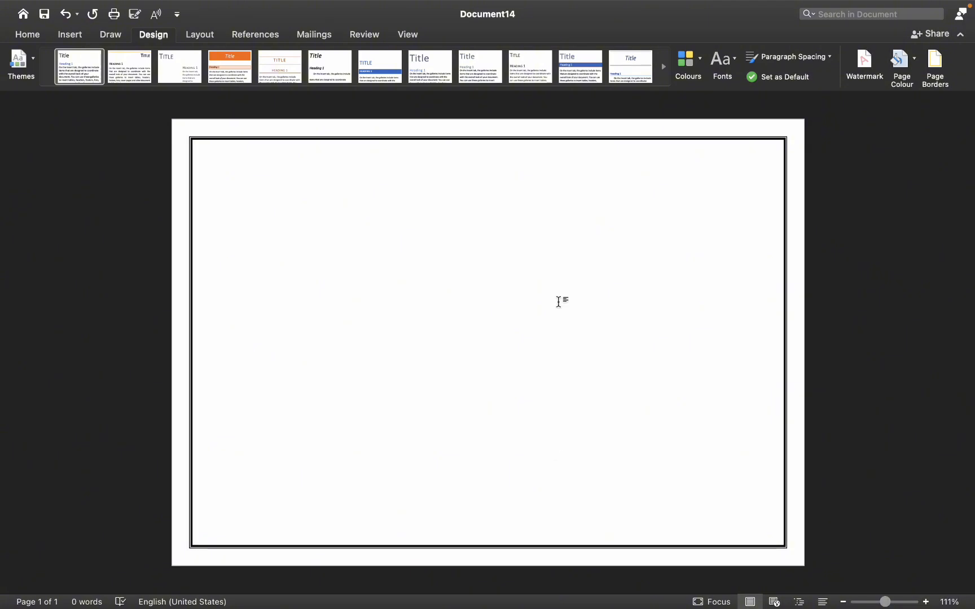
# Draw a rectangle about 11.5 cm wide and 2.5 cm high near the top centre of the page
pyautogui.click(70, 35)
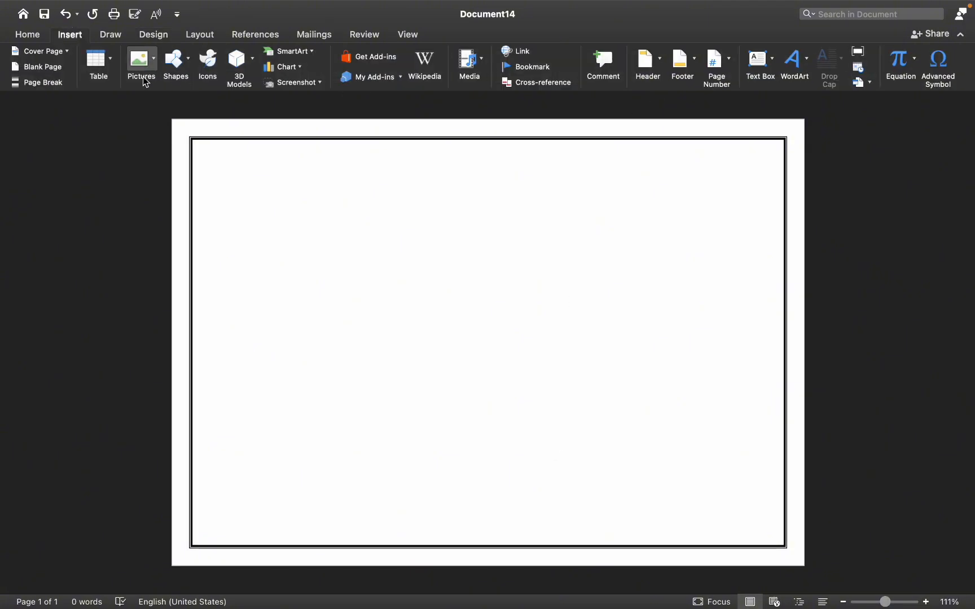
pyautogui.click(176, 62)
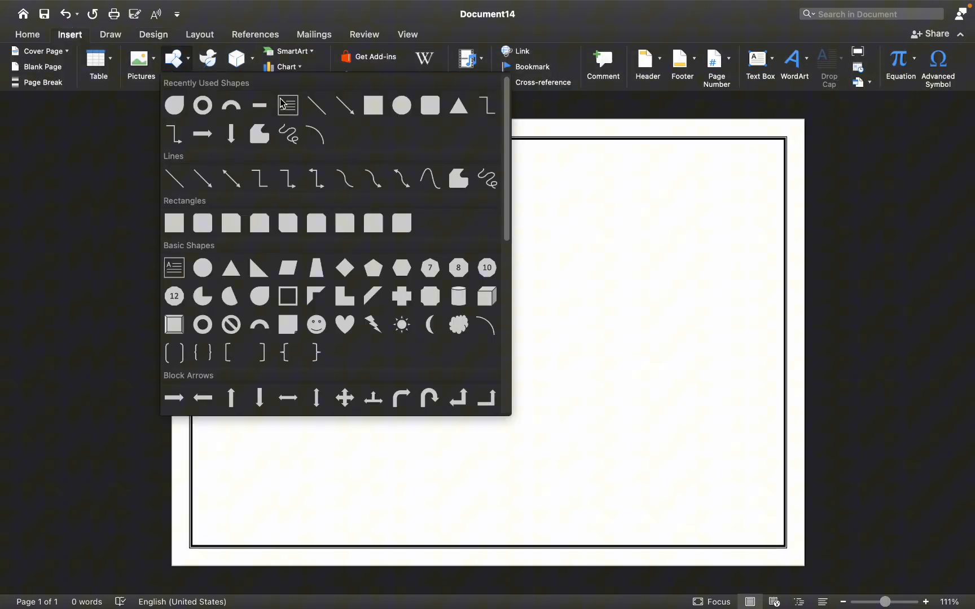
pyautogui.click(175, 226)
pyautogui.moveTo(380, 167); pyautogui.dragTo(625, 219)
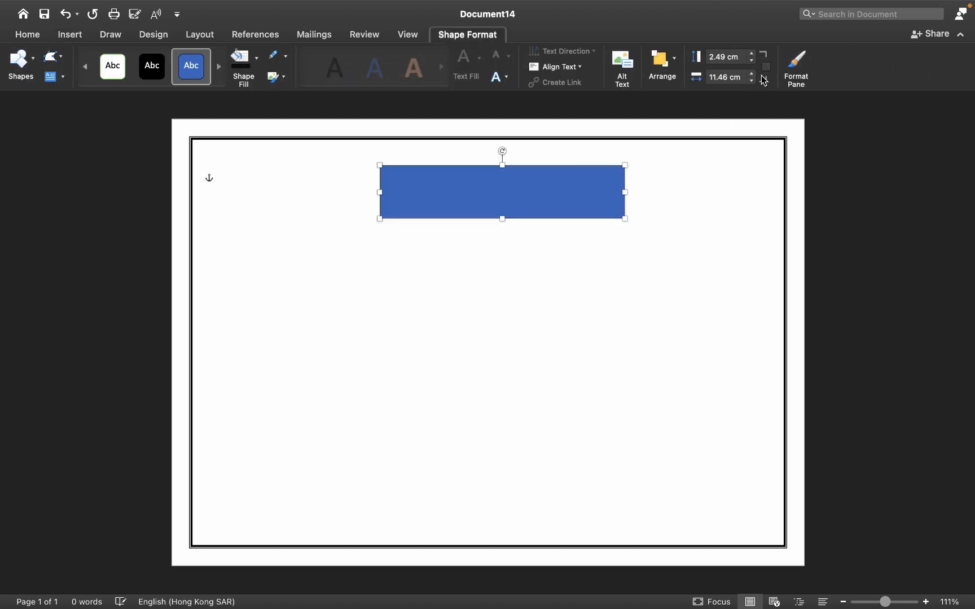
# Apply a transparent pre-set shape style to the rectangle
pyautogui.click(71, 36)
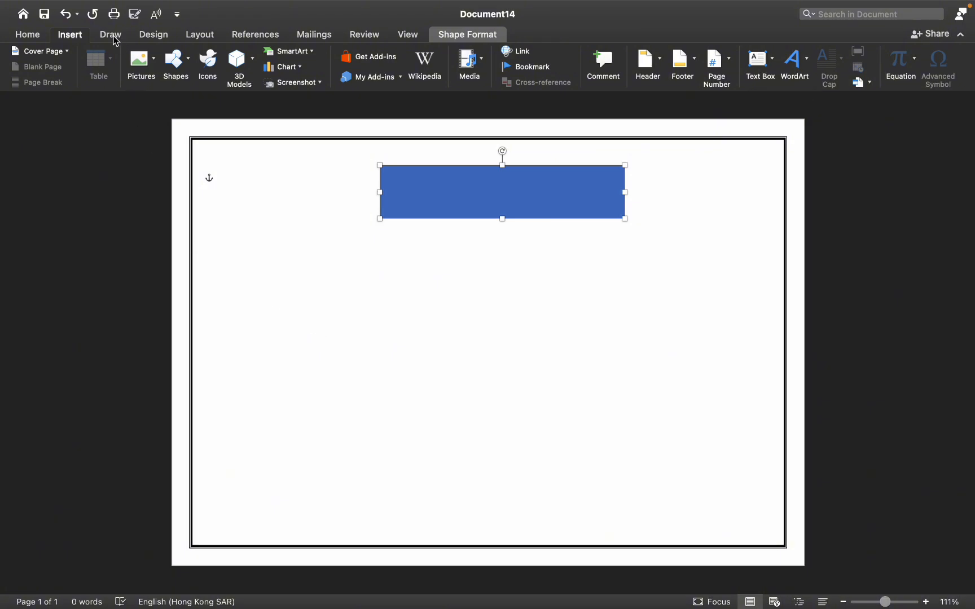
pyautogui.click(471, 35)
pyautogui.click(152, 88)
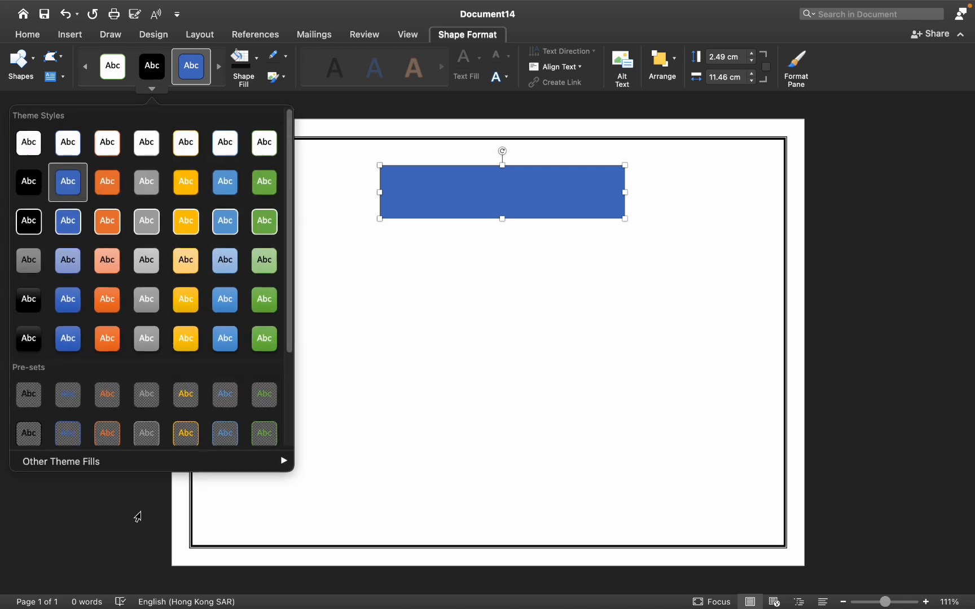
pyautogui.click(30, 399)
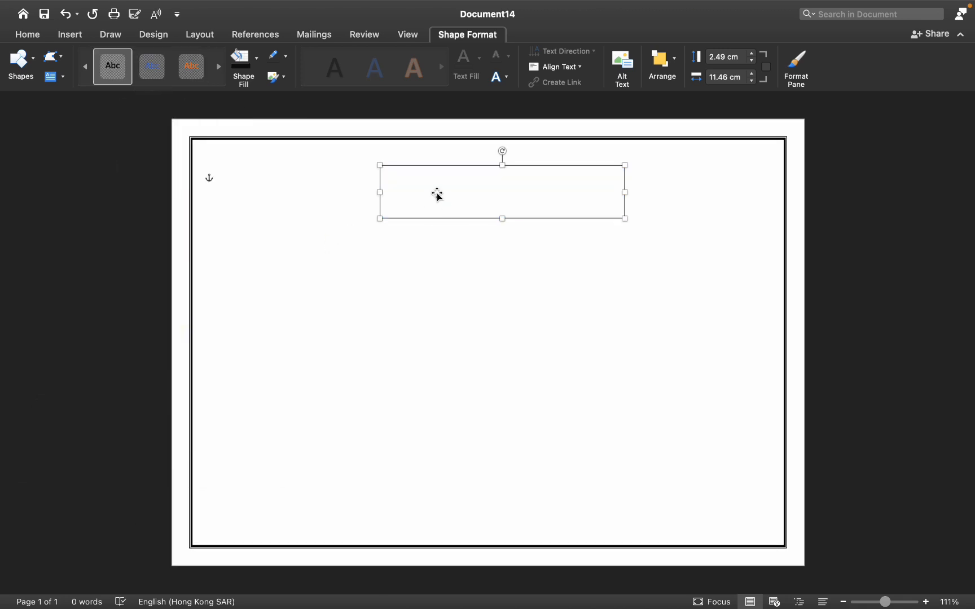
# Enter CERTIFICATE in the rectangle and format it as Times New Roman, 48 pt
pyautogui.write('CERTIFICATE')
pyautogui.press('super+a')
pyautogui.click(28, 35)
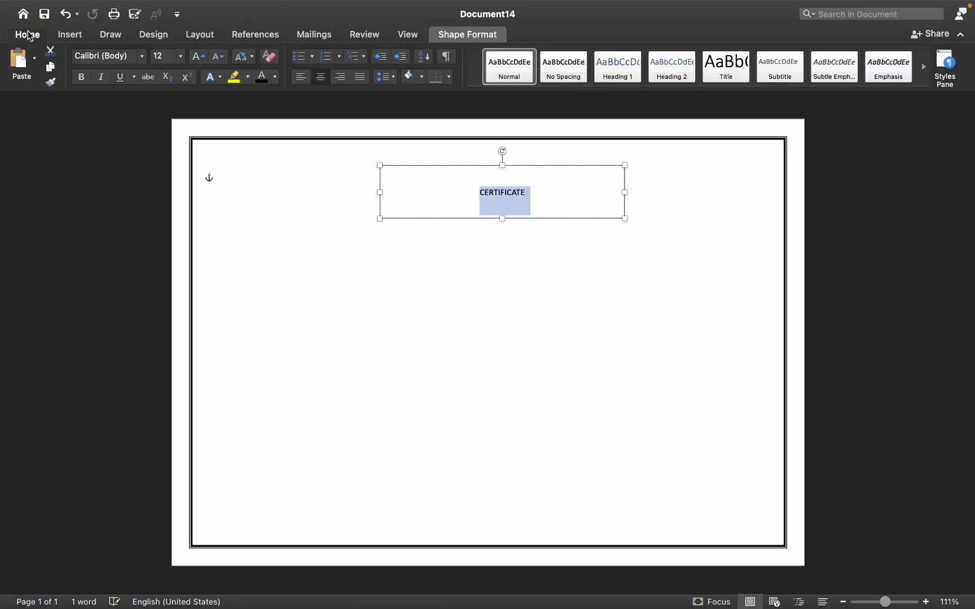
pyautogui.click(180, 56)
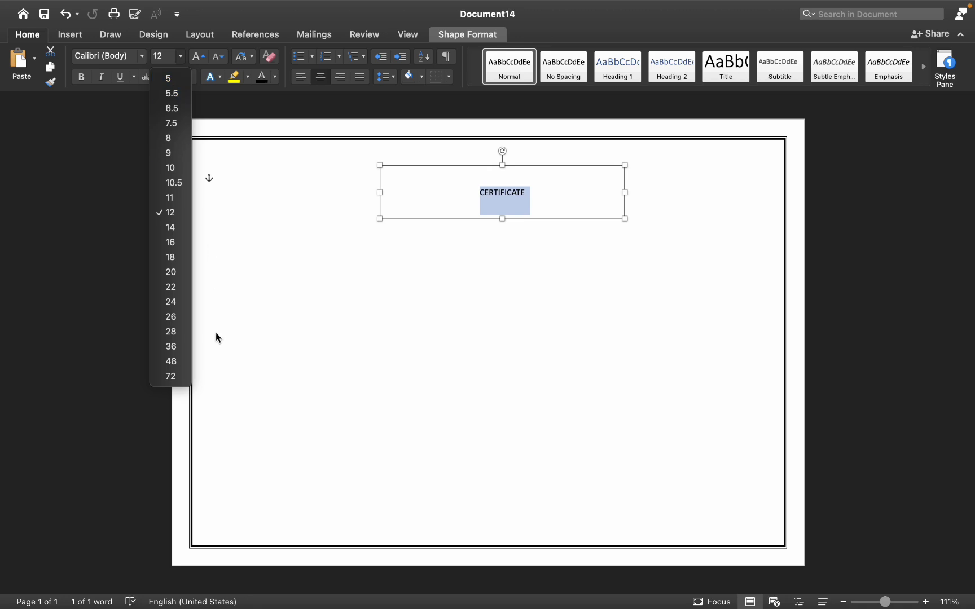
pyautogui.click(171, 361)
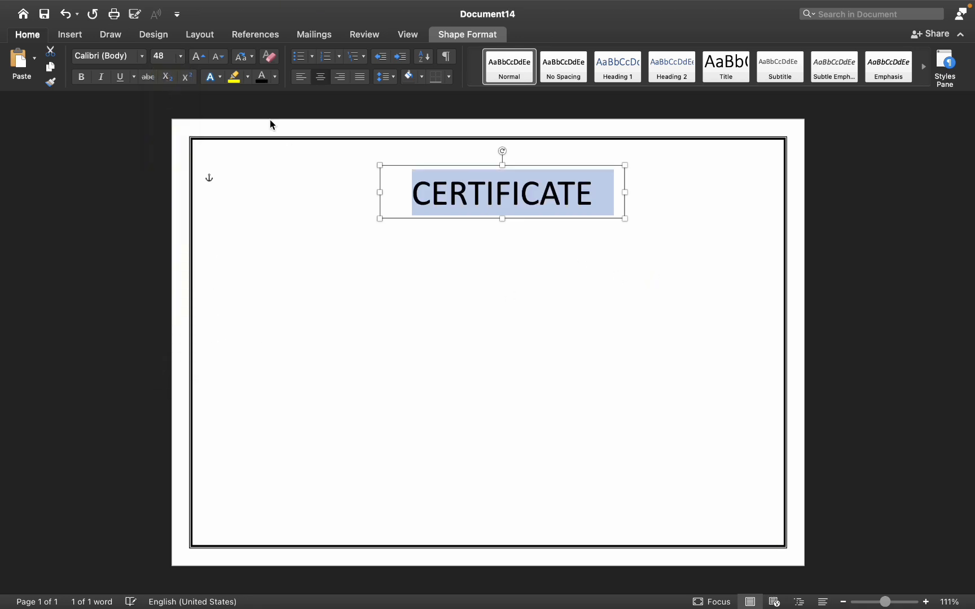
pyautogui.click(142, 56)
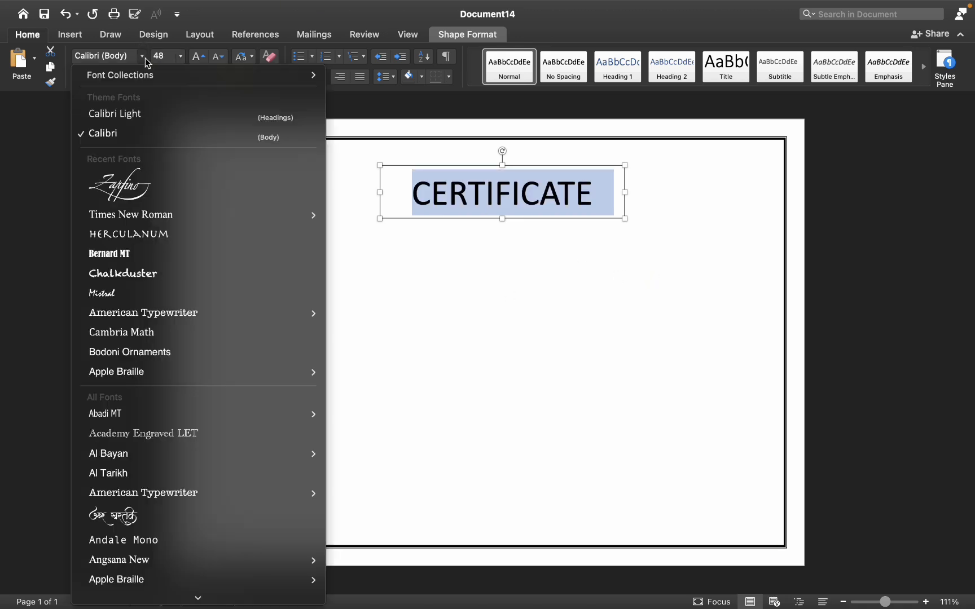
pyautogui.click(163, 218)
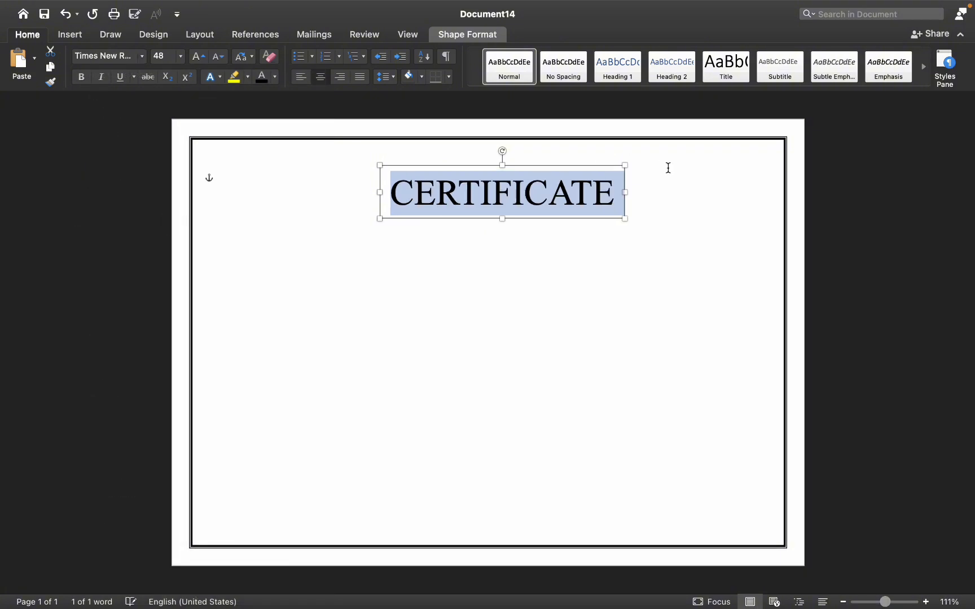
# Move the CERTIFICATE shape slightly up and left on the page
pyautogui.moveTo(538, 199); pyautogui.dragTo(612, 221)
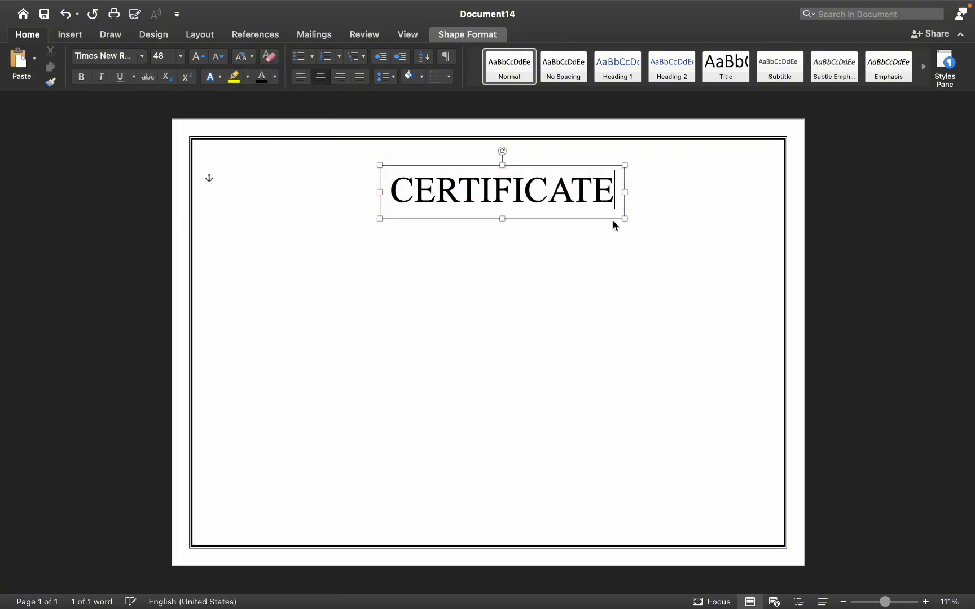
pyautogui.click(631, 267)
pyautogui.click(541, 185)
pyautogui.moveTo(542, 185); pyautogui.dragTo(525, 188)
pyautogui.click(192, 153)
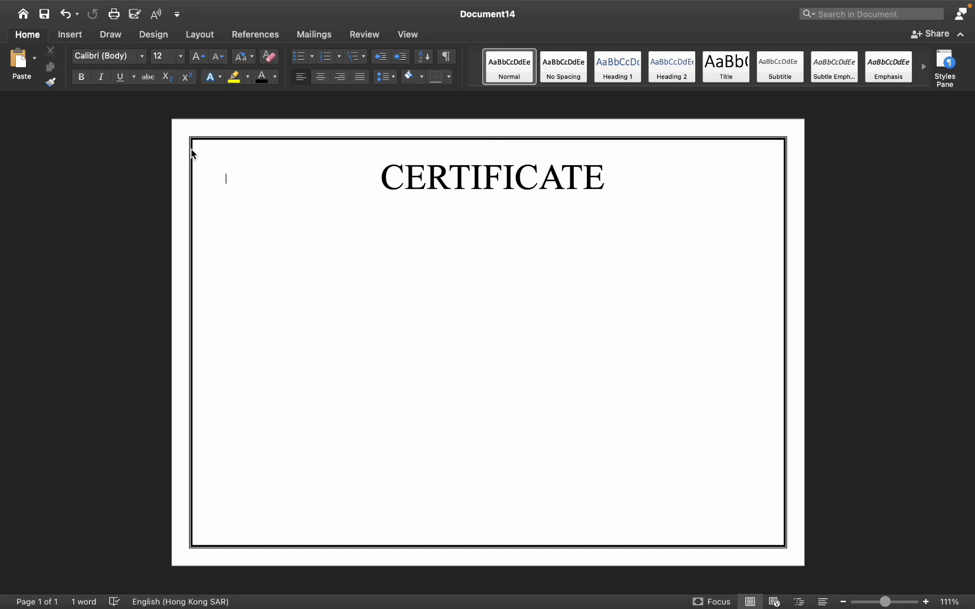
# Duplicate the CERTIFICATE shape and place the copy just below the title
pyautogui.click(402, 170)
pyautogui.rightClick(403, 170)
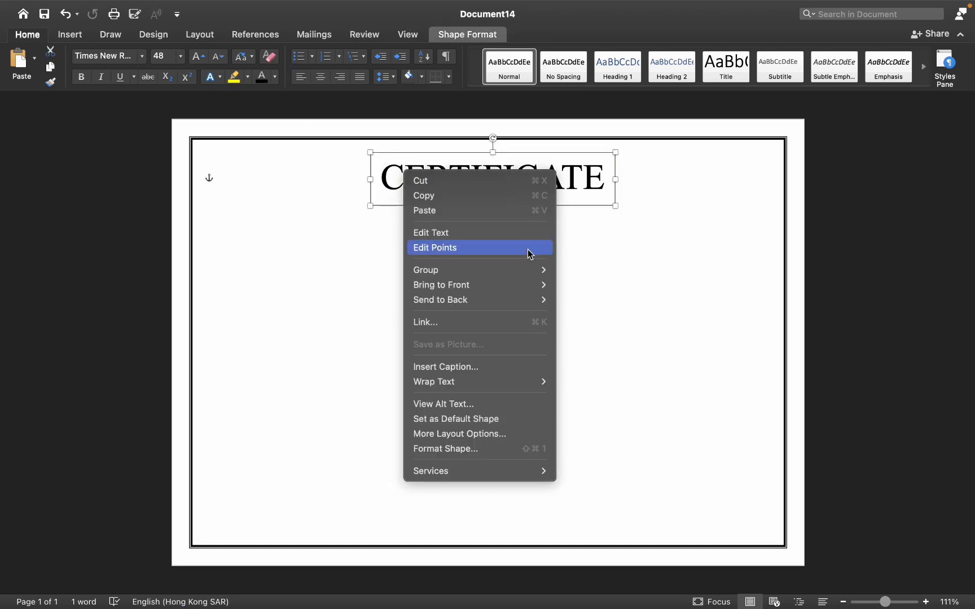
pyautogui.click(446, 197)
pyautogui.rightClick(462, 258)
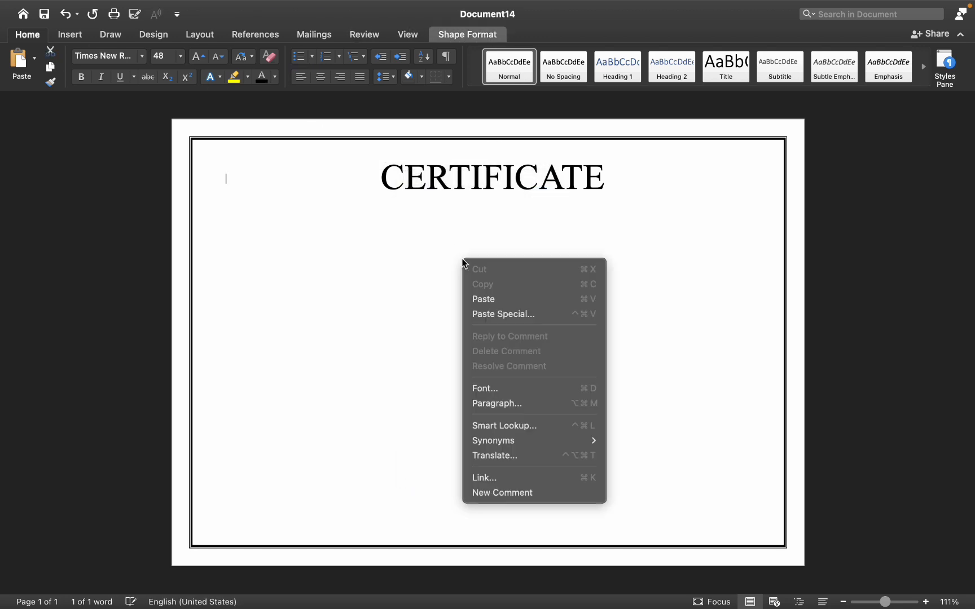
pyautogui.click(499, 303)
pyautogui.moveTo(346, 207); pyautogui.dragTo(511, 234)
pyautogui.moveTo(510, 234); pyautogui.dragTo(490, 238)
# Replace the copy's text with OF PARTICIPATION and enlarge its box
pyautogui.doubleClick(477, 231)
pyautogui.press('BackSpace')
pyautogui.write('OF PARTICIPATION')
pyautogui.moveTo(493, 258); pyautogui.dragTo(495, 390)
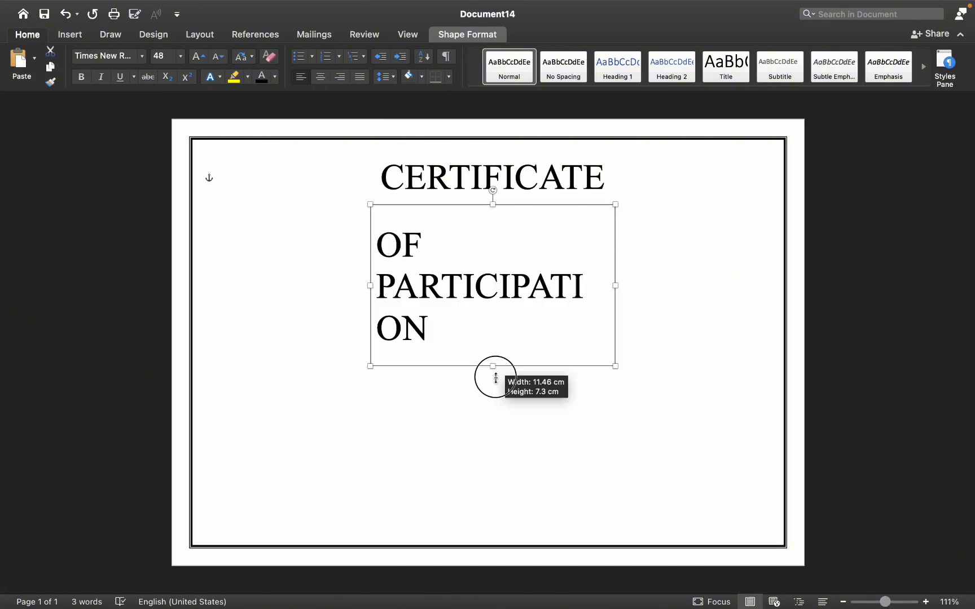
# Set the OF PARTICIPATION text to 16 pt and position it centred under the title
pyautogui.press('super+a')
pyautogui.click(181, 56)
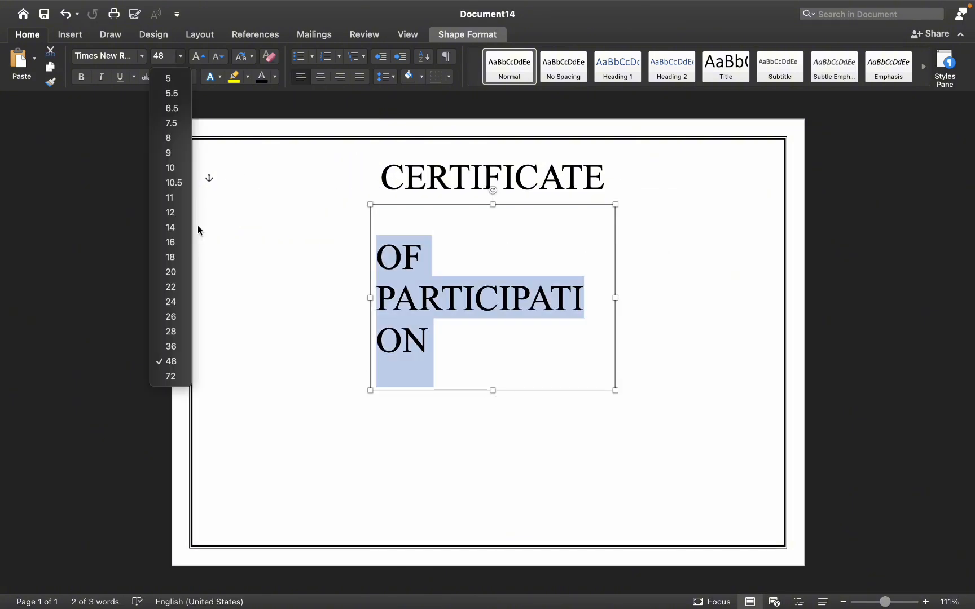
pyautogui.click(170, 242)
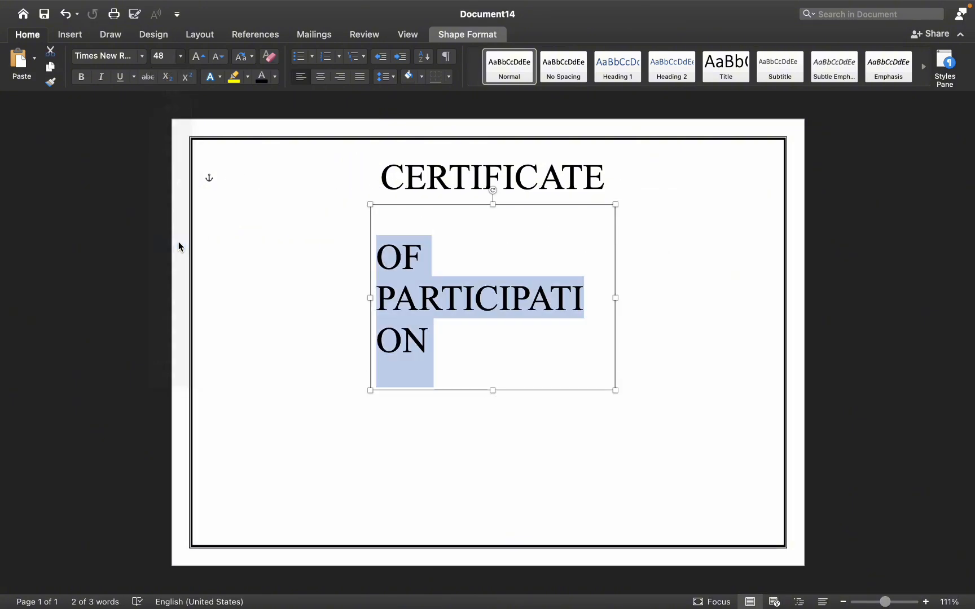
pyautogui.moveTo(420, 215); pyautogui.dragTo(484, 206)
# Copy the OF PARTICIPATION shape and paste a duplicate onto the page
pyautogui.rightClick(480, 216)
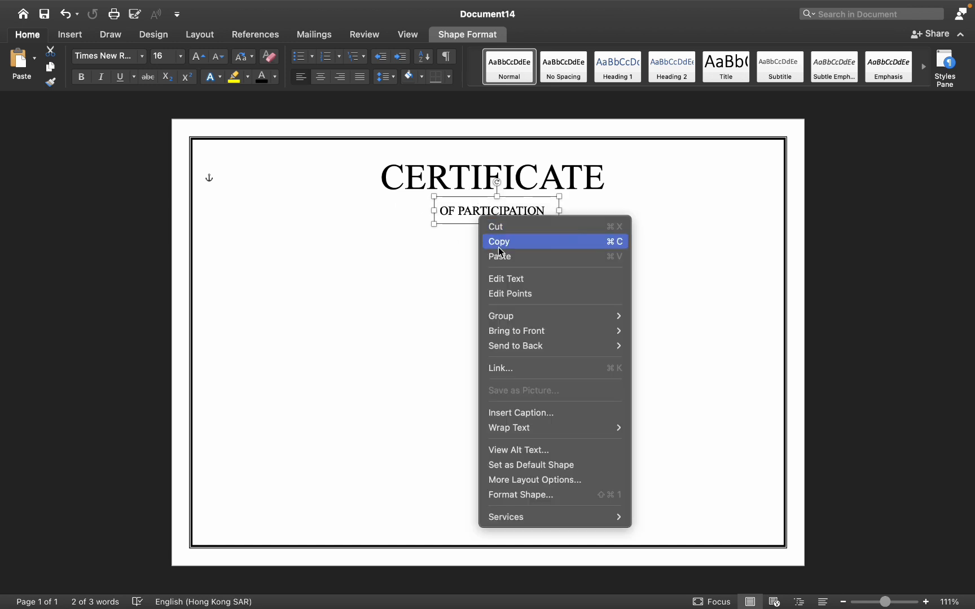
pyautogui.click(508, 243)
pyautogui.click(486, 324)
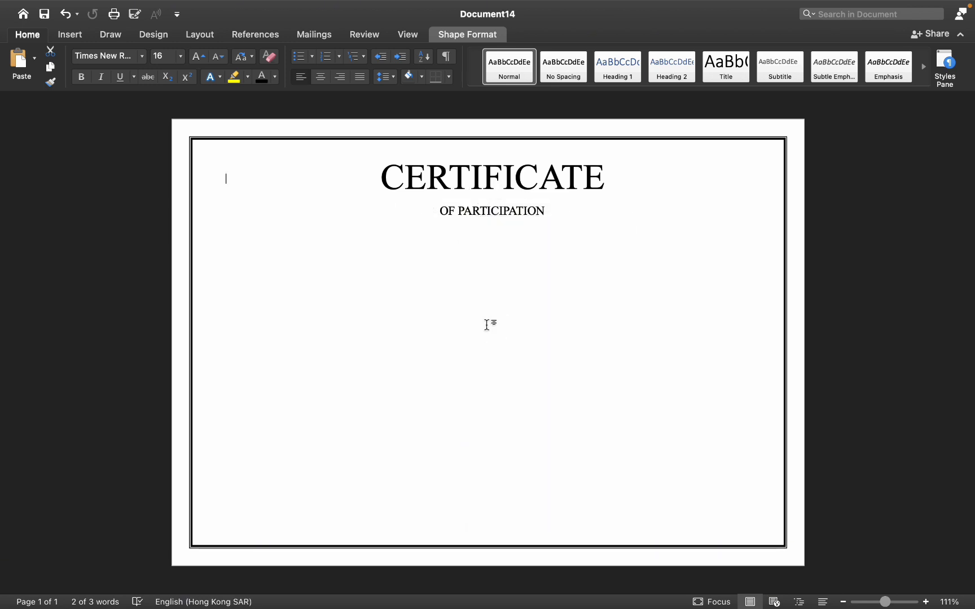
pyautogui.press('super+v')
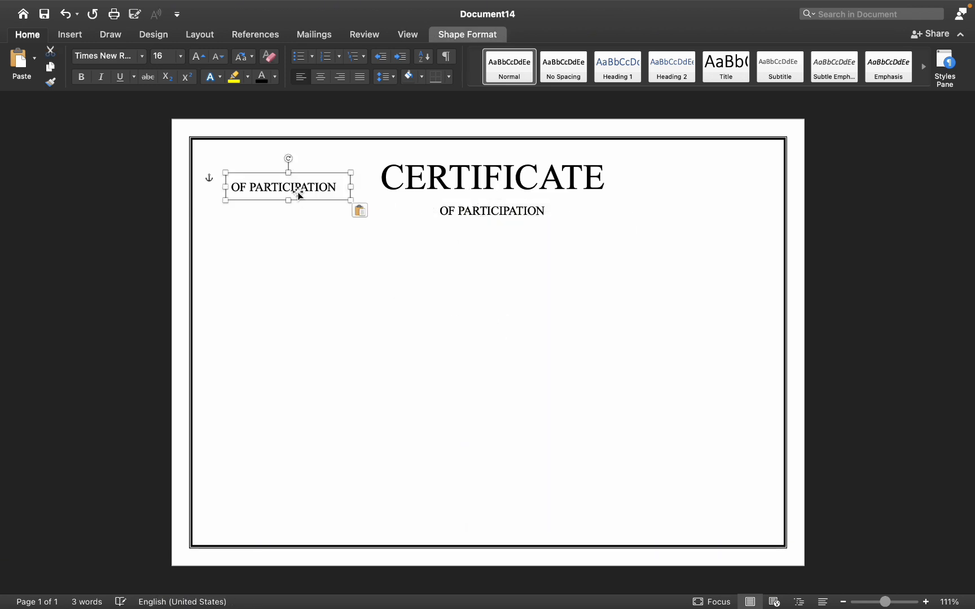
# Move the pasted copy below OF PARTICIPATION, replace its text with This certificate is presented to, and widen its box
pyautogui.moveTo(359, 196); pyautogui.dragTo(490, 270)
pyautogui.write('This certificate is presented to')
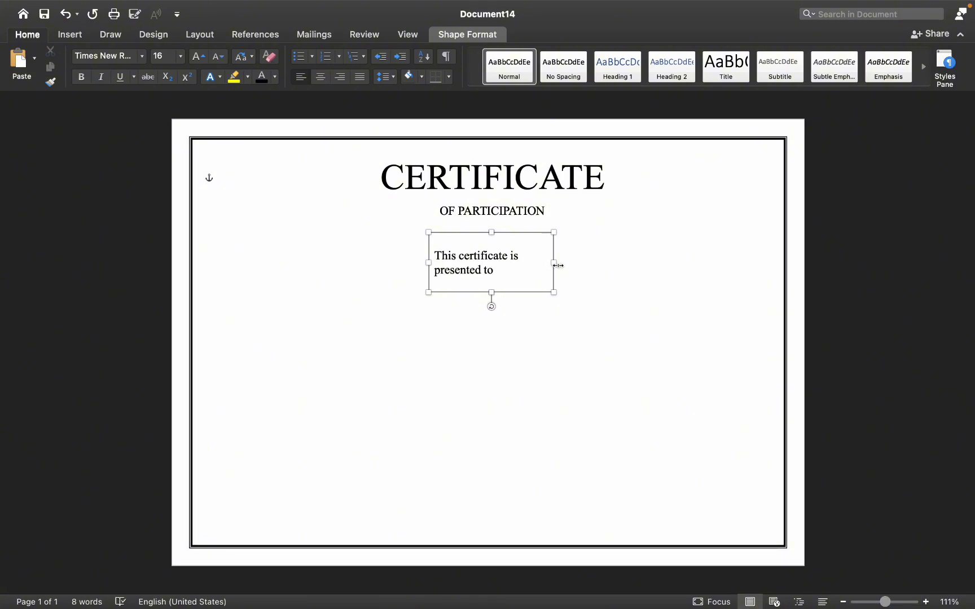
pyautogui.moveTo(556, 264); pyautogui.dragTo(513, 256)
# Format the whole presented-to text as 14 pt Calibri
pyautogui.press('super+a')
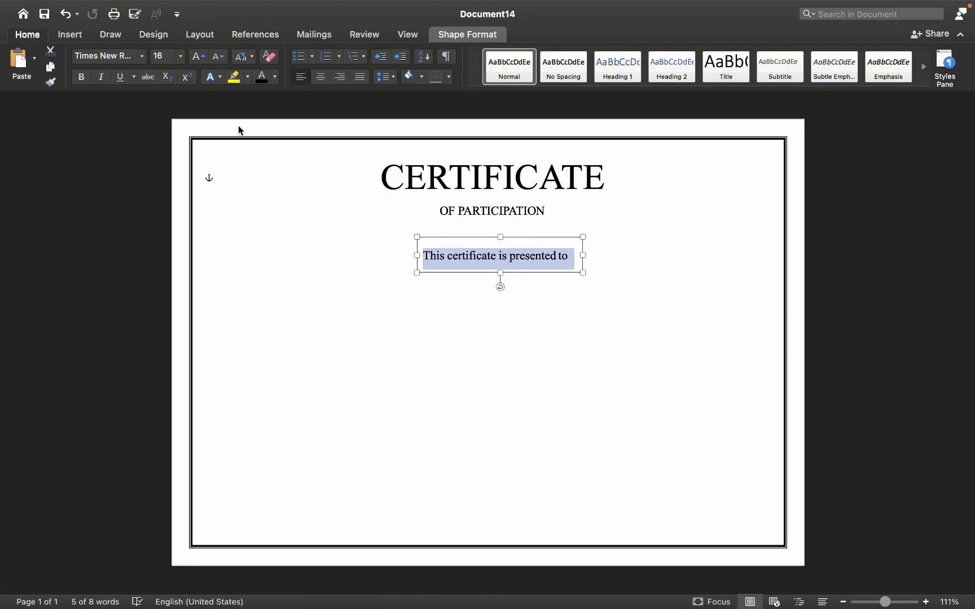
pyautogui.click(181, 56)
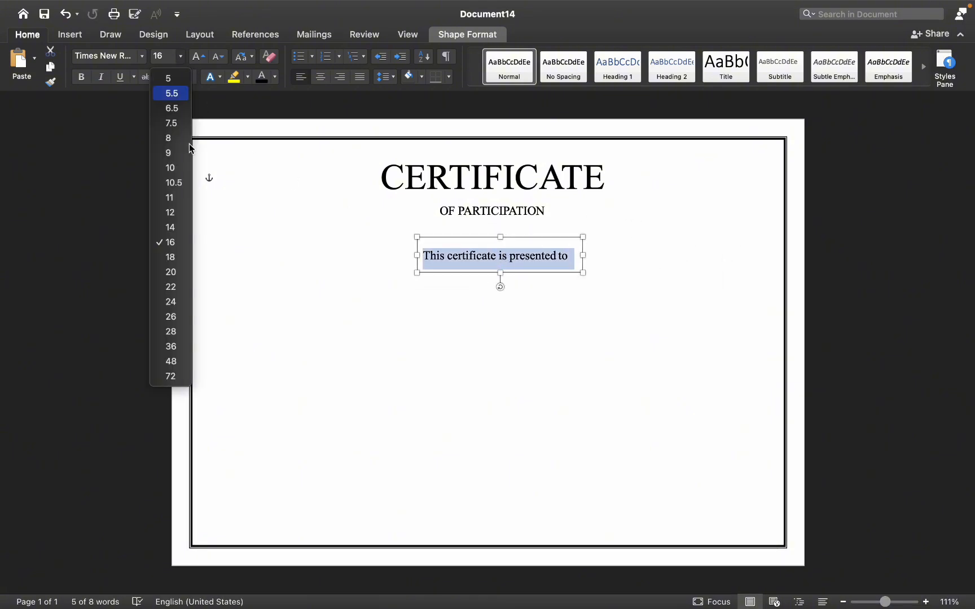
pyautogui.click(180, 230)
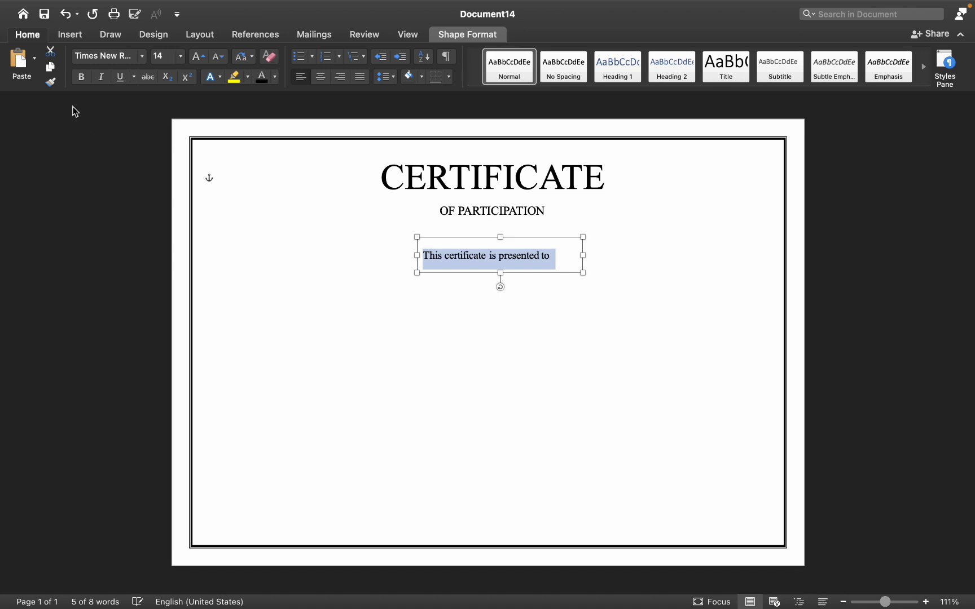
pyautogui.click(144, 63)
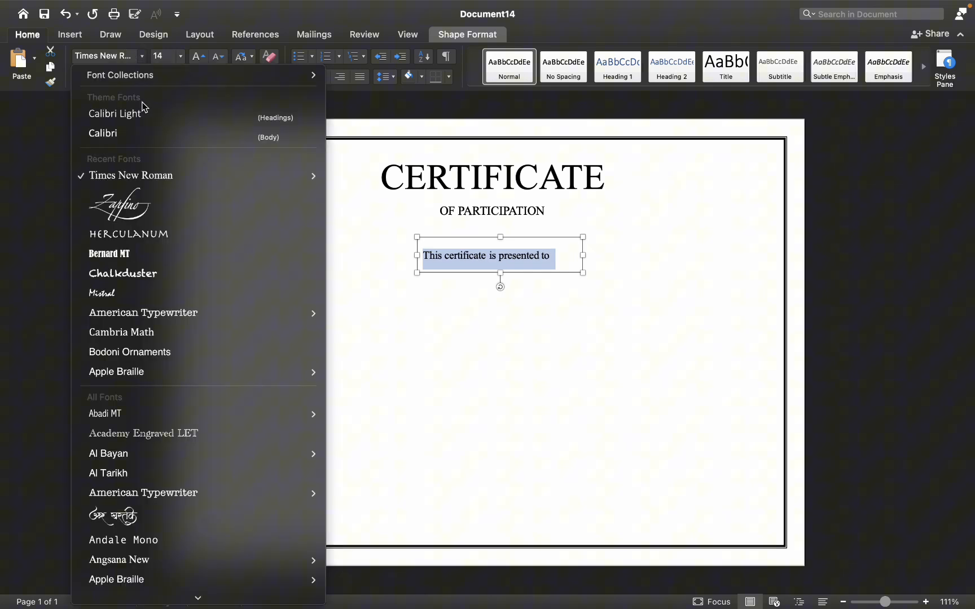
pyautogui.click(116, 134)
# Resize the presented-to box and centre it under OF PARTICIPATION
pyautogui.moveTo(582, 256); pyautogui.dragTo(434, 275)
pyautogui.moveTo(508, 237); pyautogui.dragTo(513, 252)
pyautogui.click(74, 115)
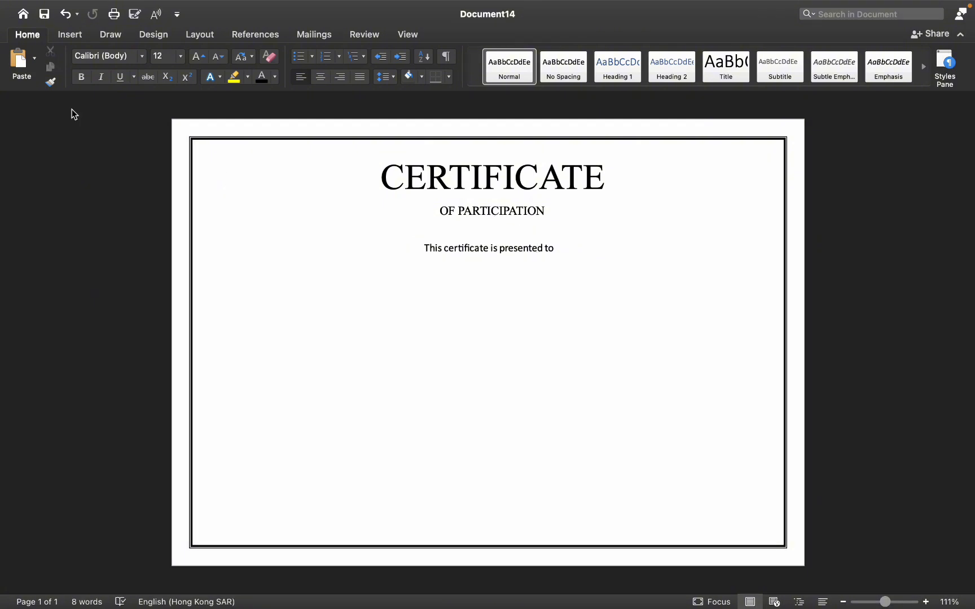
# Draw a horizontal line about 30 cm long across the page, placed well below the presented-to text
pyautogui.click(70, 35)
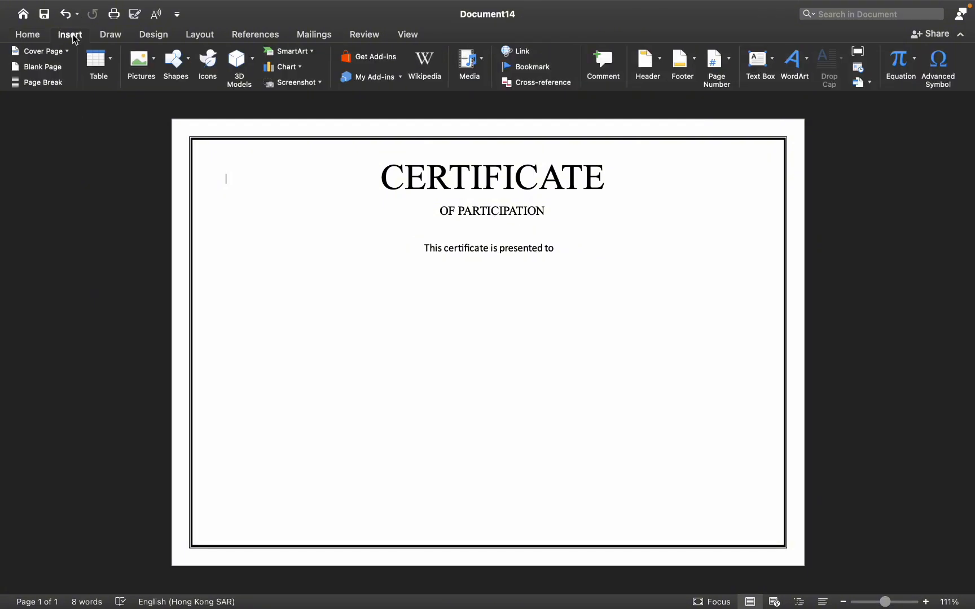
pyautogui.click(180, 60)
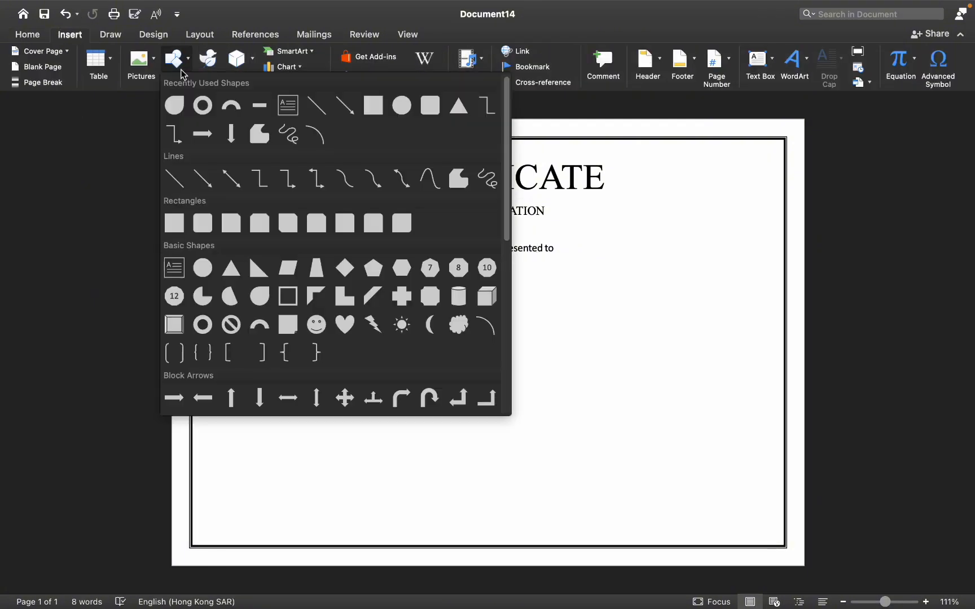
pyautogui.click(266, 113)
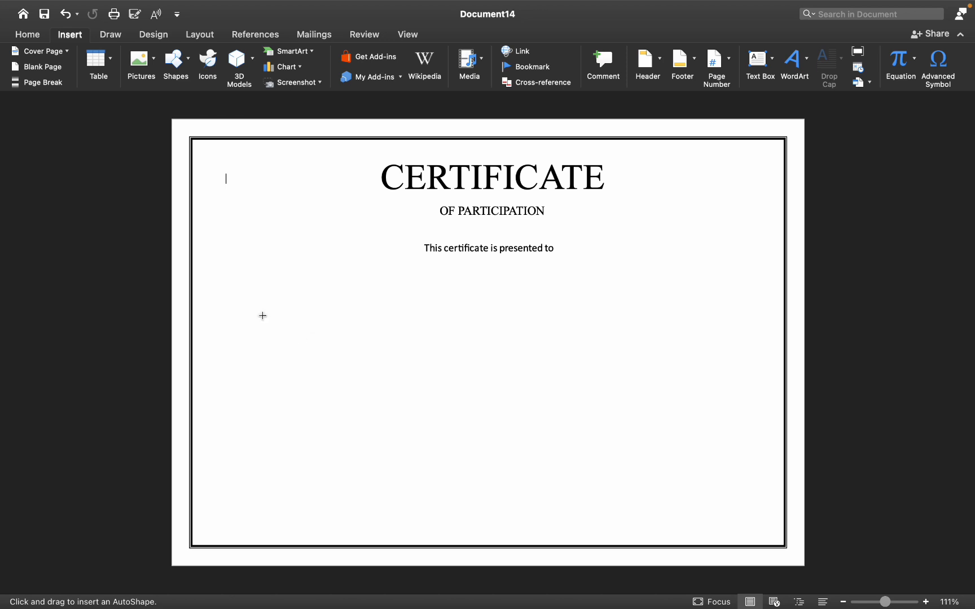
pyautogui.moveTo(231, 311)
pyautogui.mouseDown()
pyautogui.moveTo(667, 311)
pyautogui.moveTo(787, 322)
pyautogui.moveTo(820, 309)
pyautogui.moveTo(805, 314)
pyautogui.mouseUp()
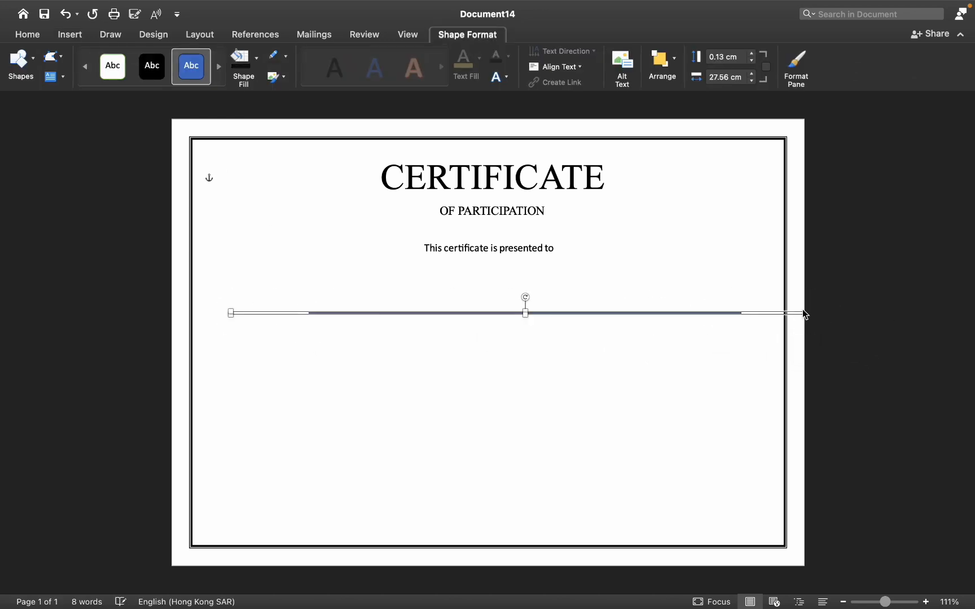
pyautogui.moveTo(610, 313); pyautogui.dragTo(668, 333)
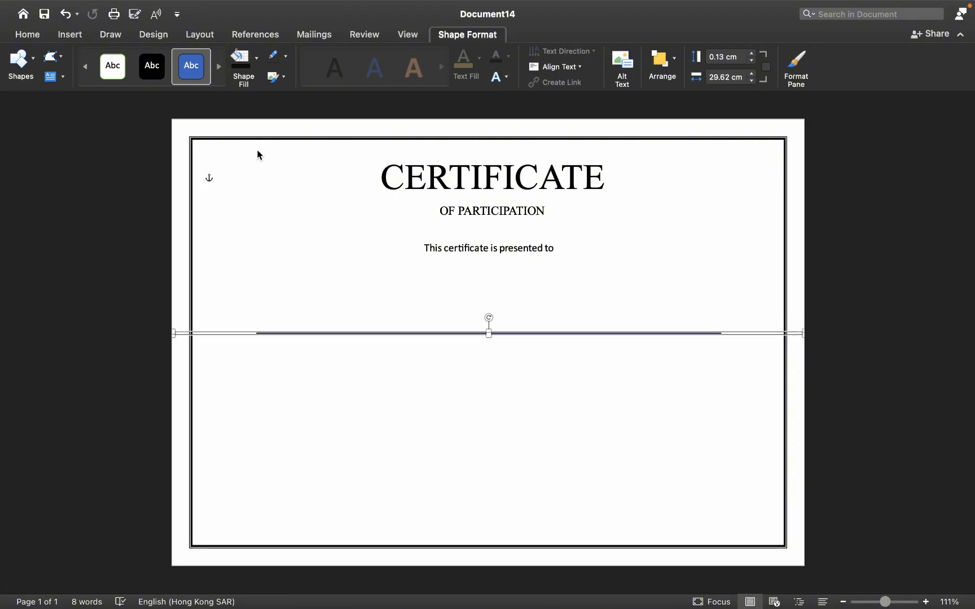
# Apply an orange shape style to the line
pyautogui.click(160, 71)
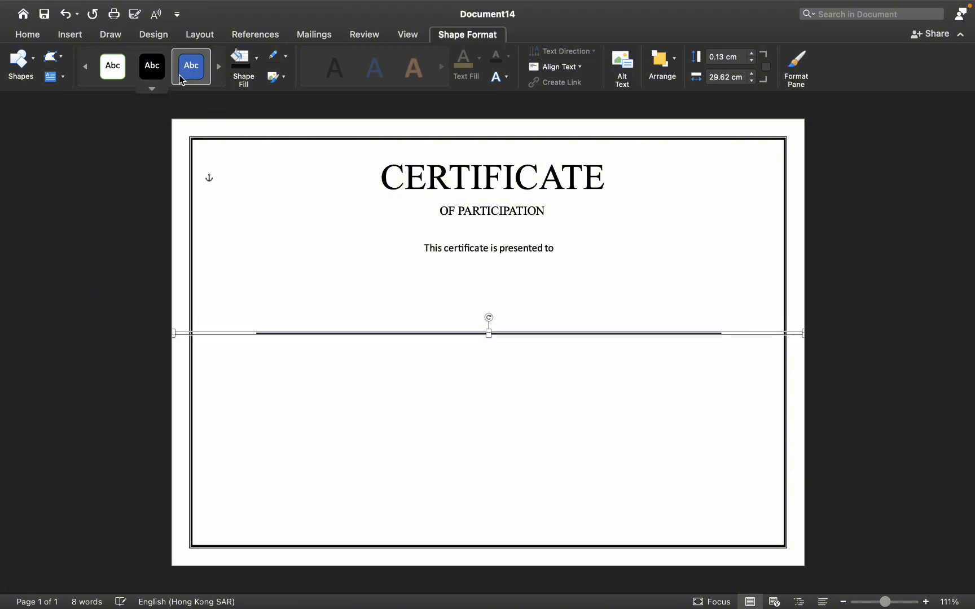
pyautogui.click(159, 90)
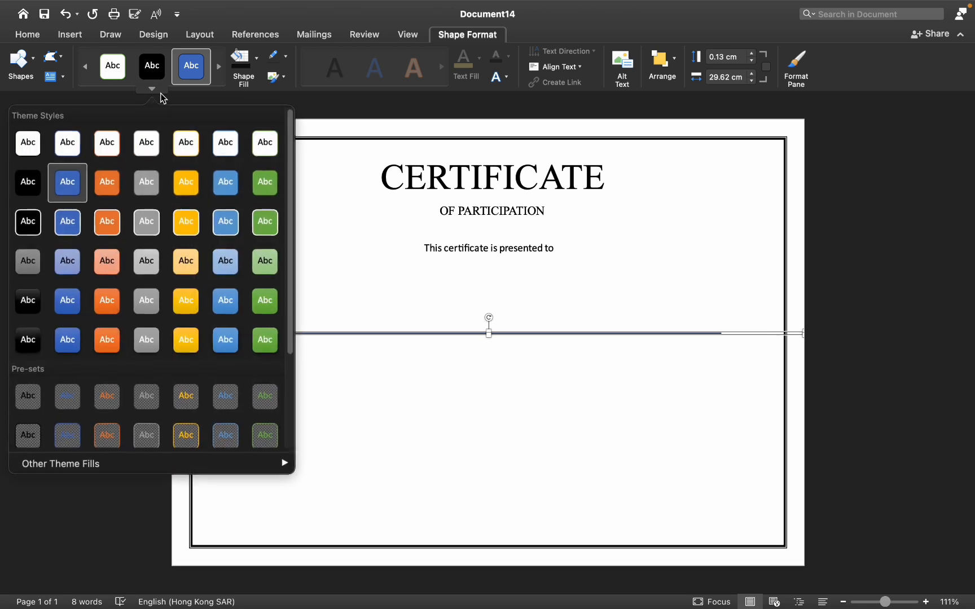
pyautogui.click(114, 187)
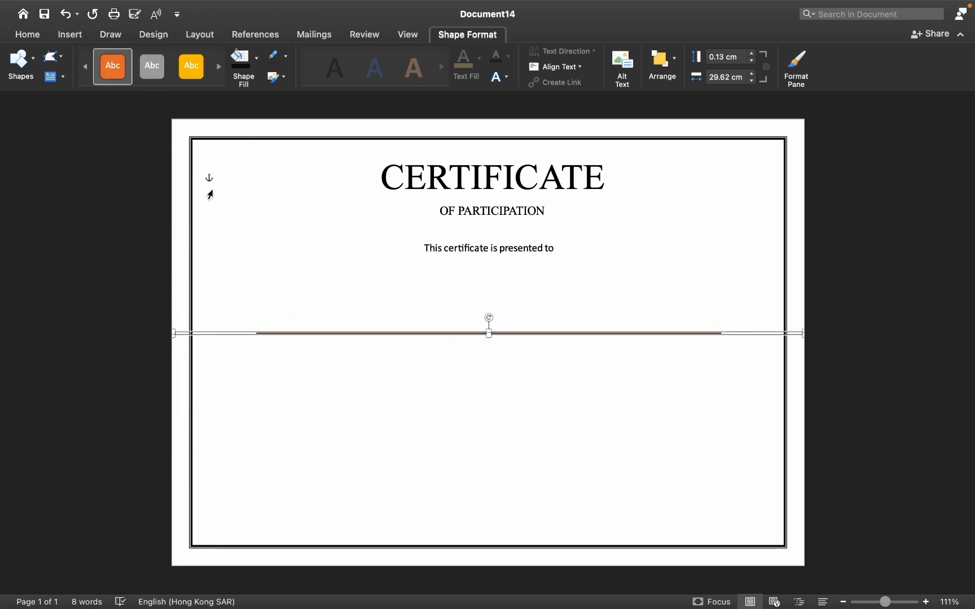
pyautogui.click(270, 222)
# Apply the black shape style to the line
pyautogui.click(323, 334)
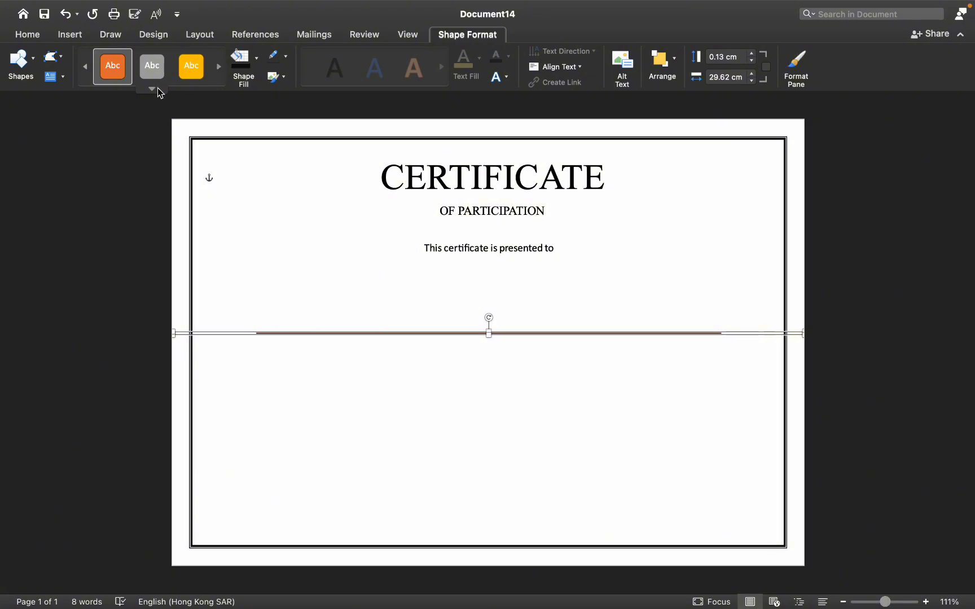
pyautogui.click(152, 89)
pyautogui.click(29, 192)
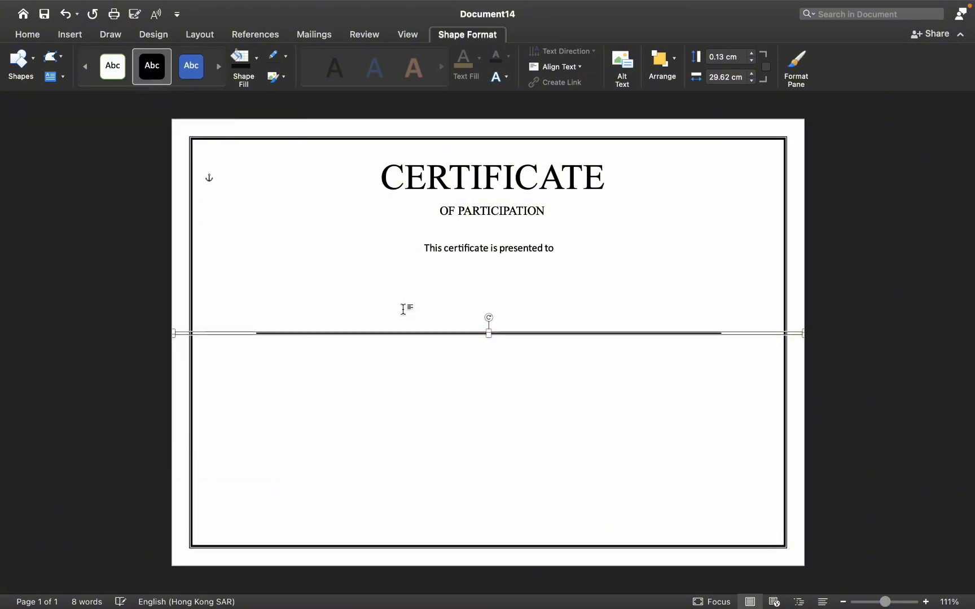
pyautogui.click(366, 285)
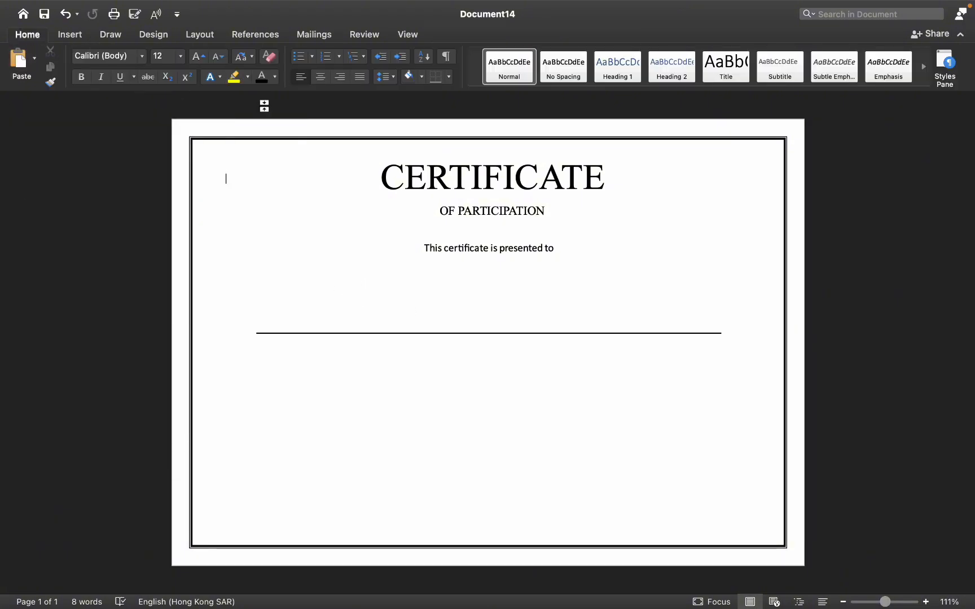
# Paste a copy of the presented-to text box and place it just above the line
pyautogui.click(447, 245)
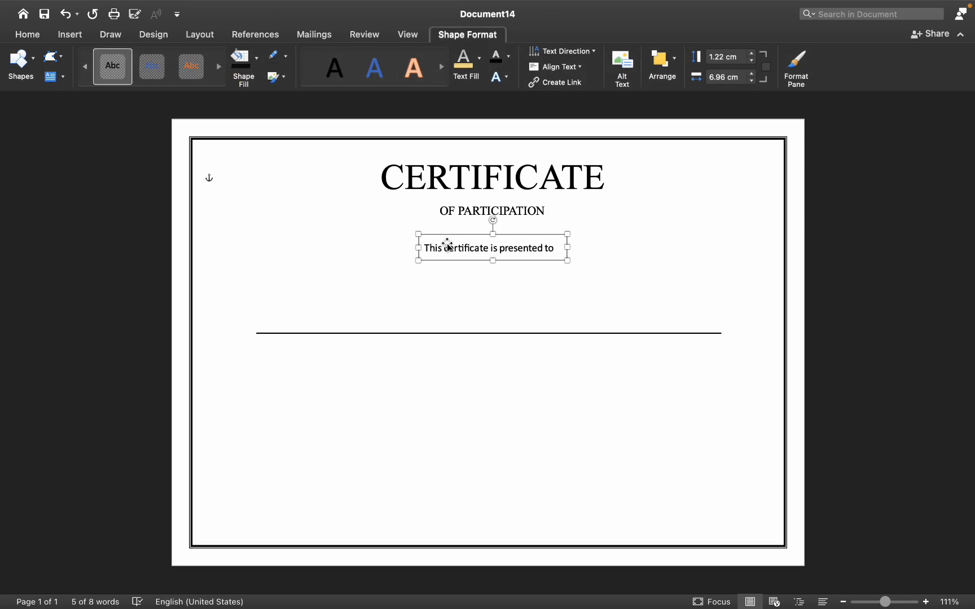
pyautogui.press('super+v')
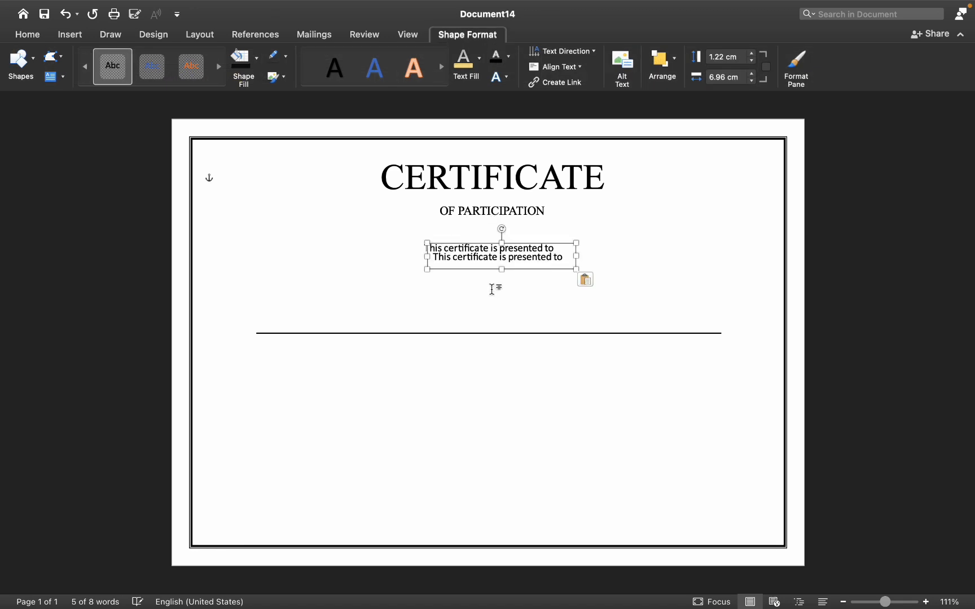
pyautogui.moveTo(477, 259); pyautogui.dragTo(429, 317)
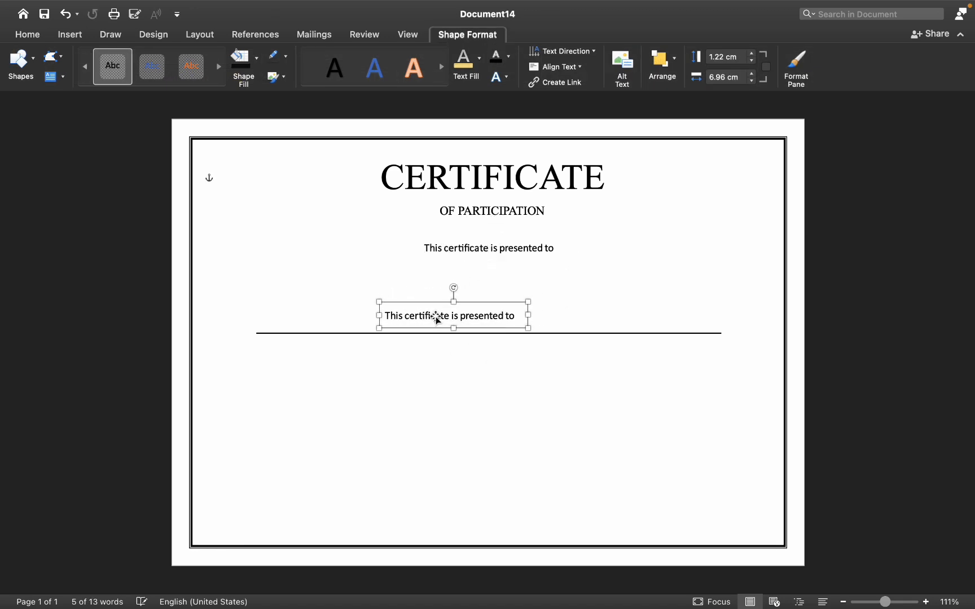
# Replace the copy's text with NAME
pyautogui.tripleClick(419, 316)
pyautogui.write('NAME')
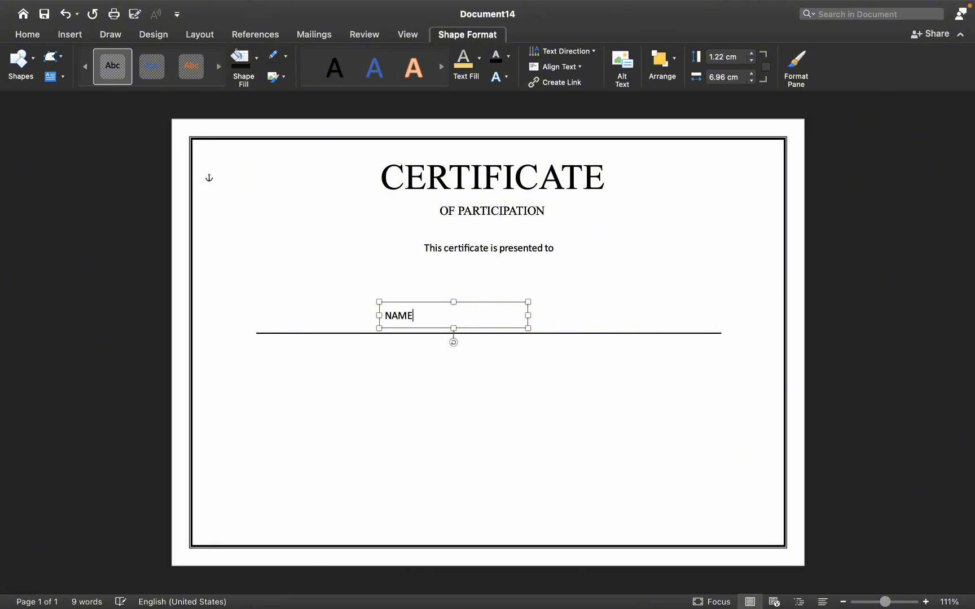
pyautogui.click(70, 34)
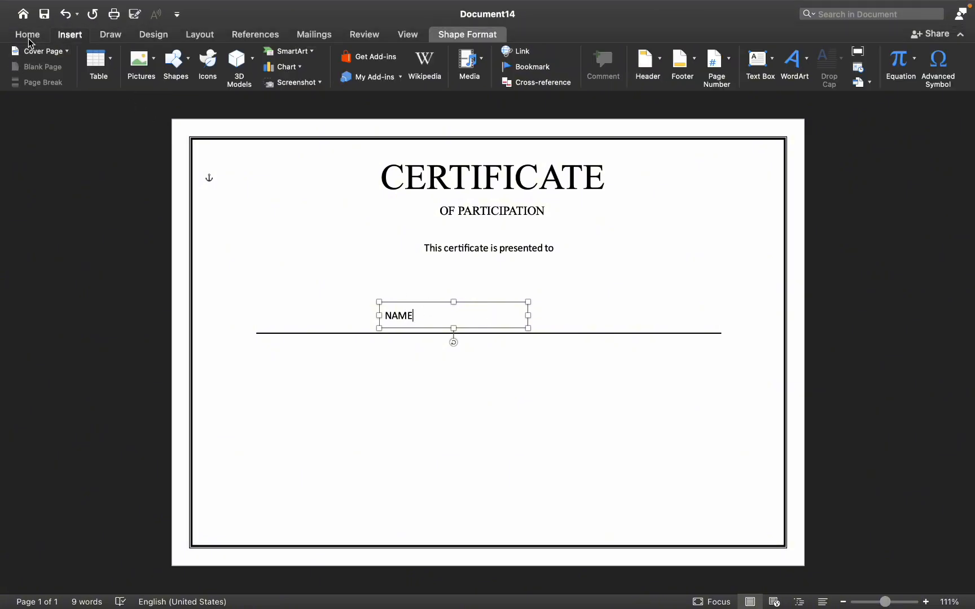
pyautogui.click(29, 35)
# Format NAME as 36 pt Zapfino
pyautogui.tripleClick(384, 317)
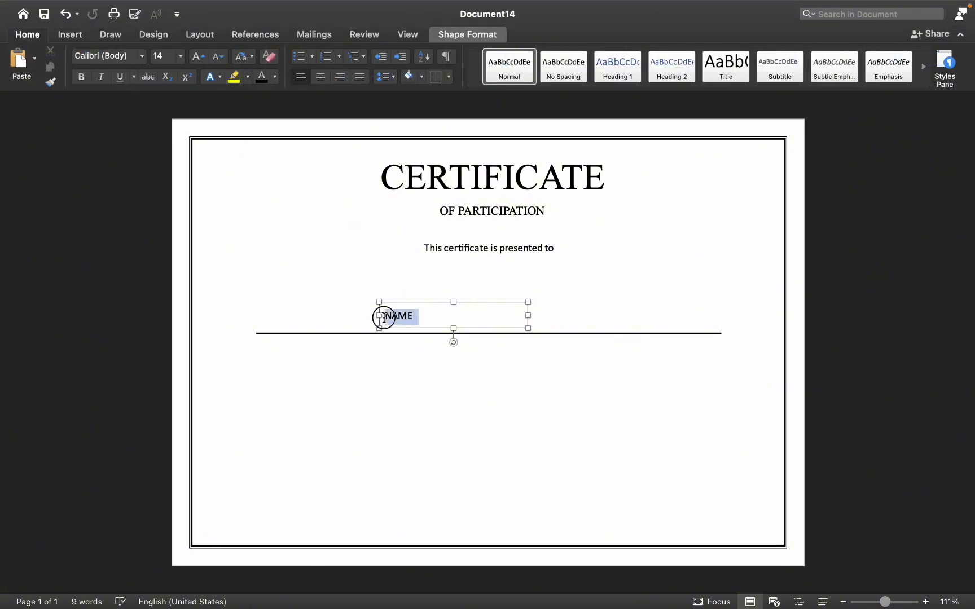
pyautogui.click(181, 57)
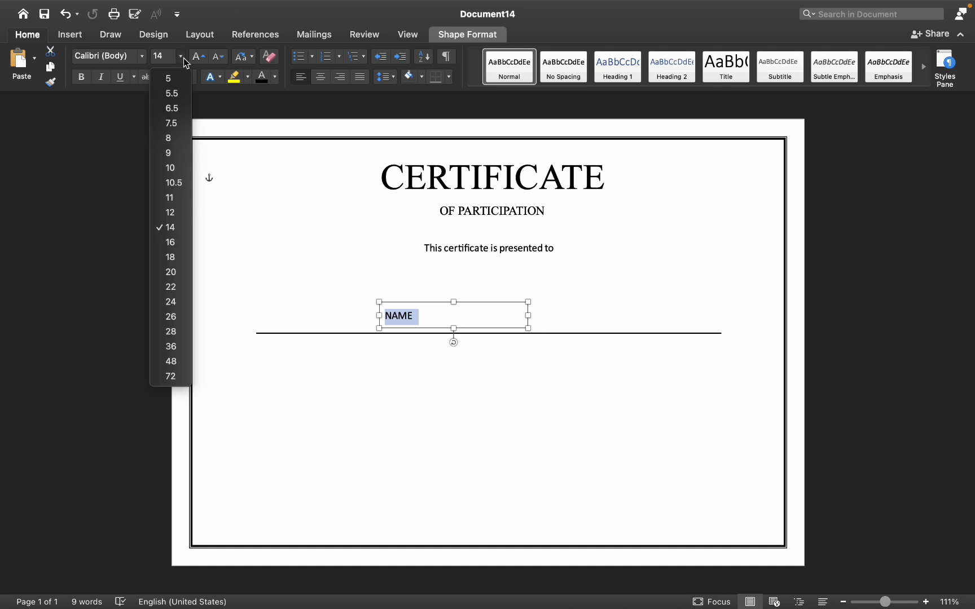
pyautogui.click(177, 345)
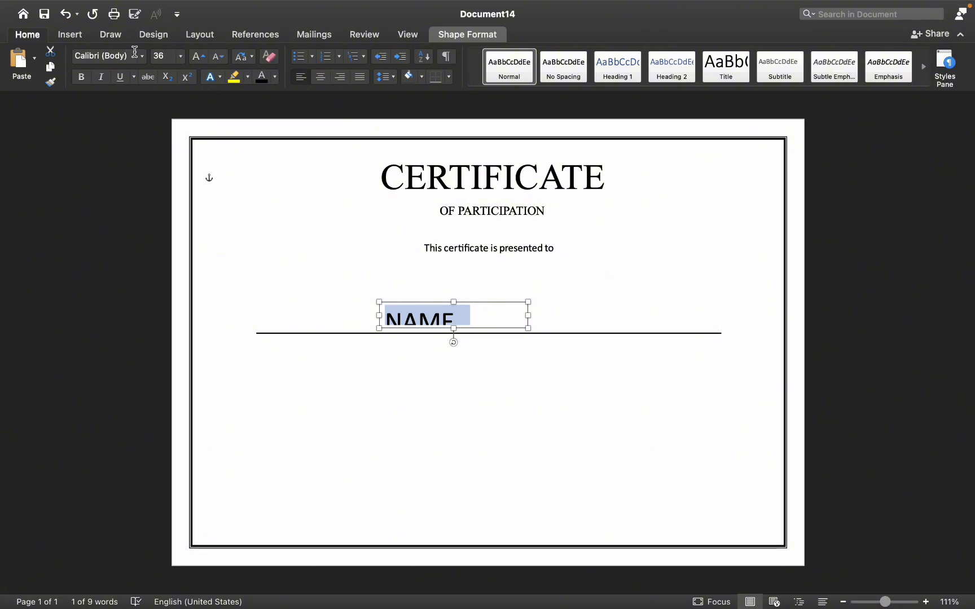
pyautogui.click(141, 56)
pyautogui.click(157, 214)
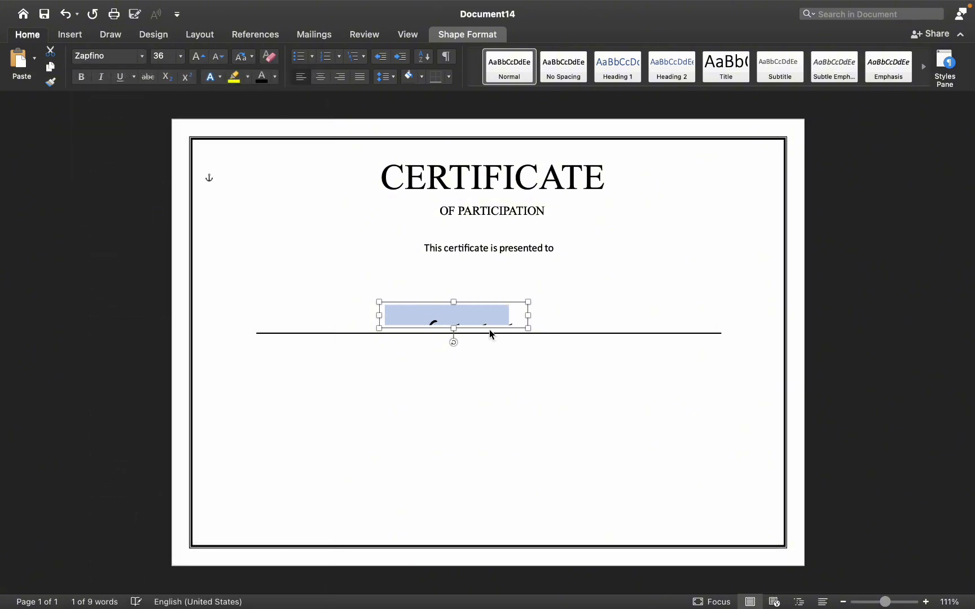
# Shrink the NAME box to fit its text and centre it above the line
pyautogui.click(488, 321)
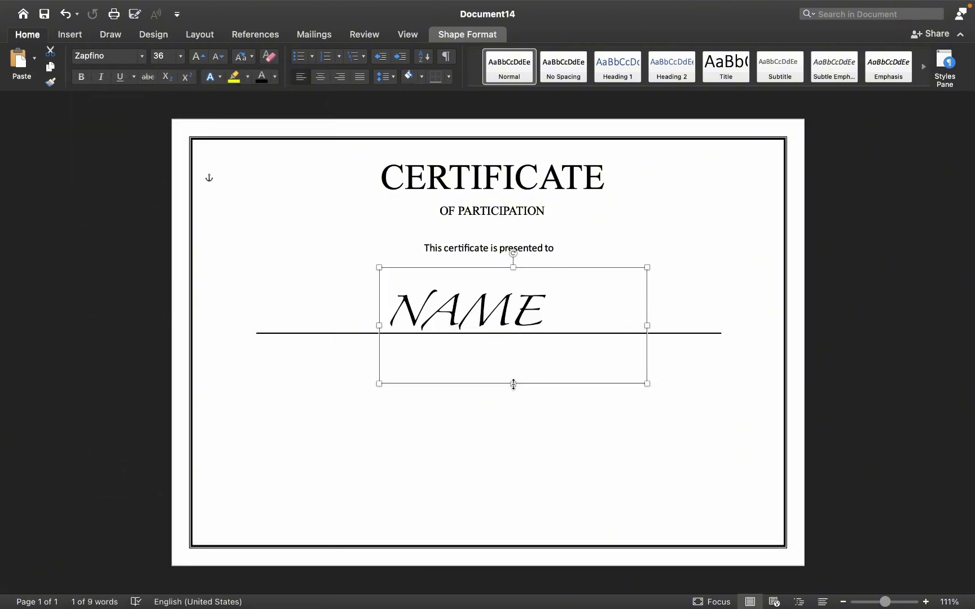
pyautogui.moveTo(513, 372); pyautogui.dragTo(482, 335)
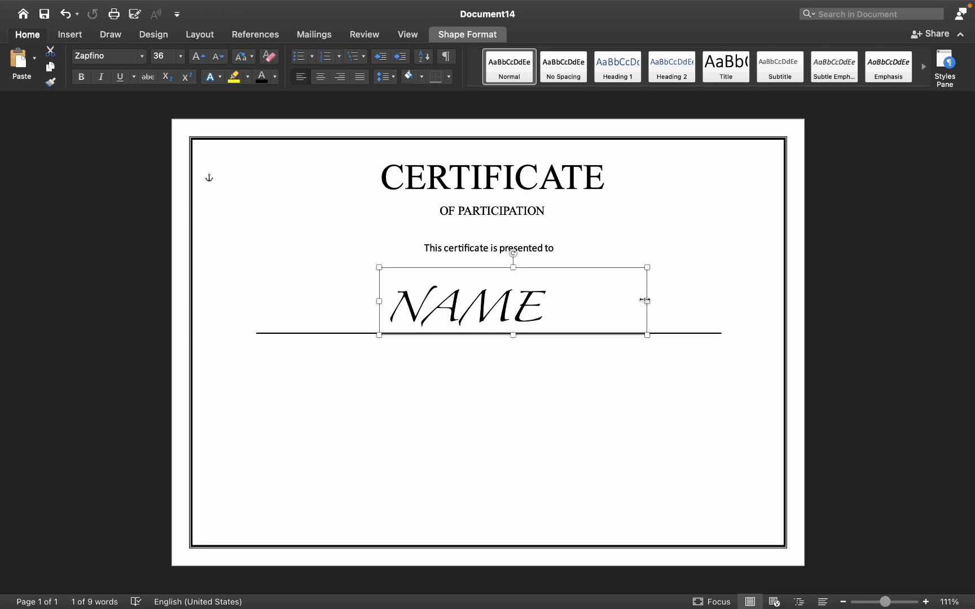
pyautogui.moveTo(646, 301); pyautogui.dragTo(533, 301)
pyautogui.click(540, 450)
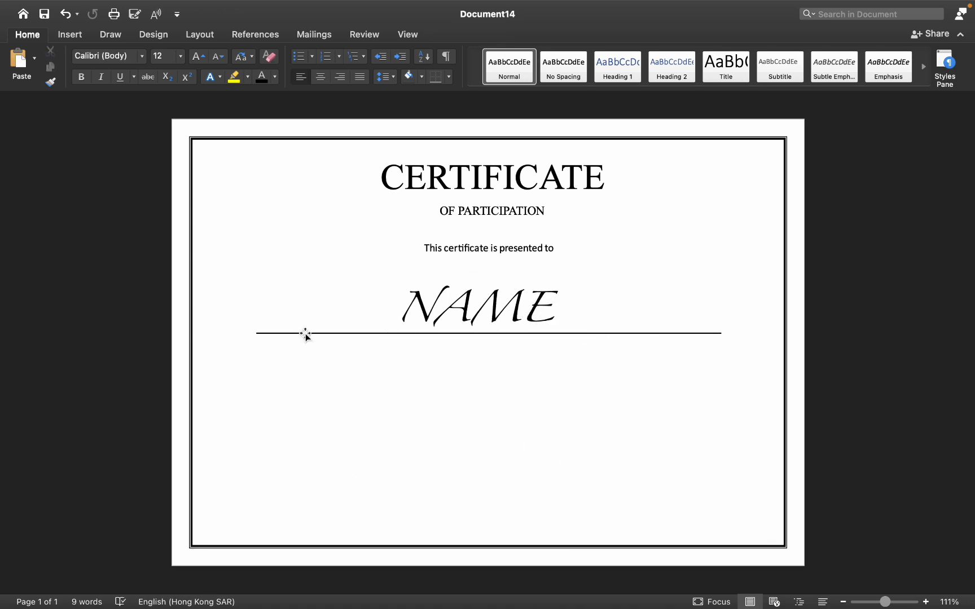
# Copy the presented-to text box and paste a duplicate
pyautogui.click(423, 312)
pyautogui.click(480, 243)
pyautogui.press('super+c')
pyautogui.press('super+v')
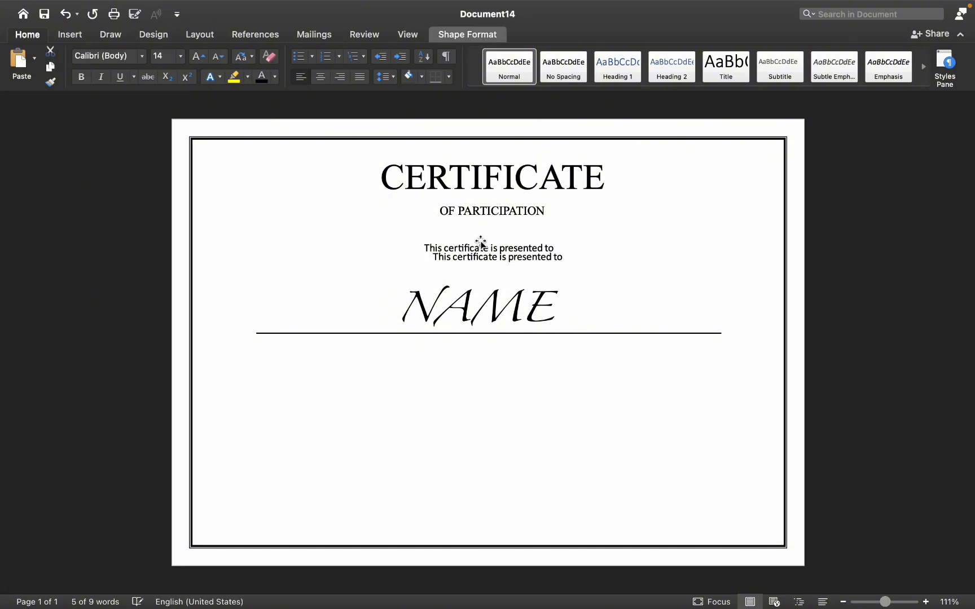
# Move the duplicate below the line and replace its text with For participating in the seminer 'How to be a successful Freelancer'
pyautogui.moveTo(482, 254); pyautogui.dragTo(337, 357)
pyautogui.tripleClick(334, 354)
pyautogui.write('For parti')
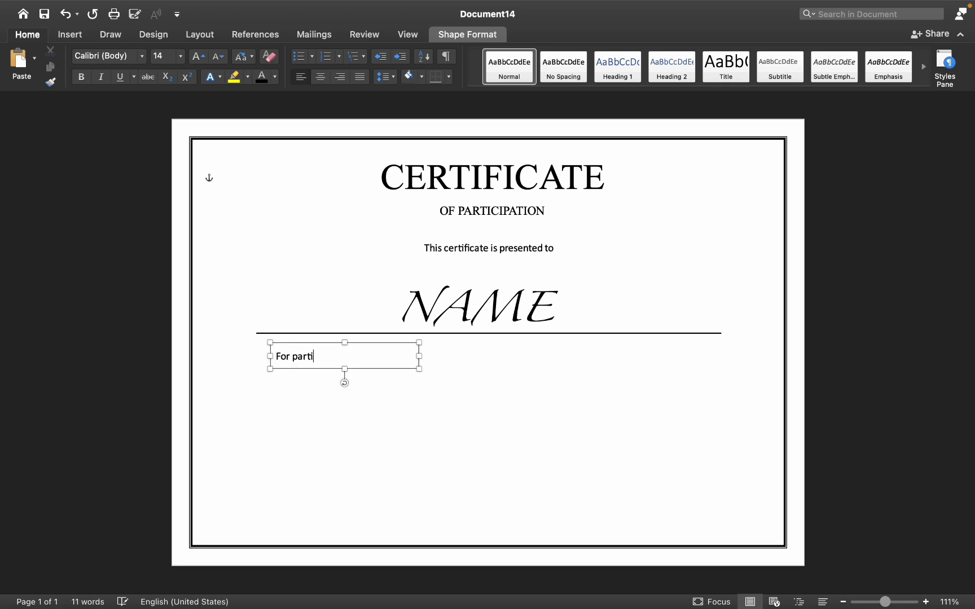
pyautogui.write("cipating in the seminer 'How to be a suc")
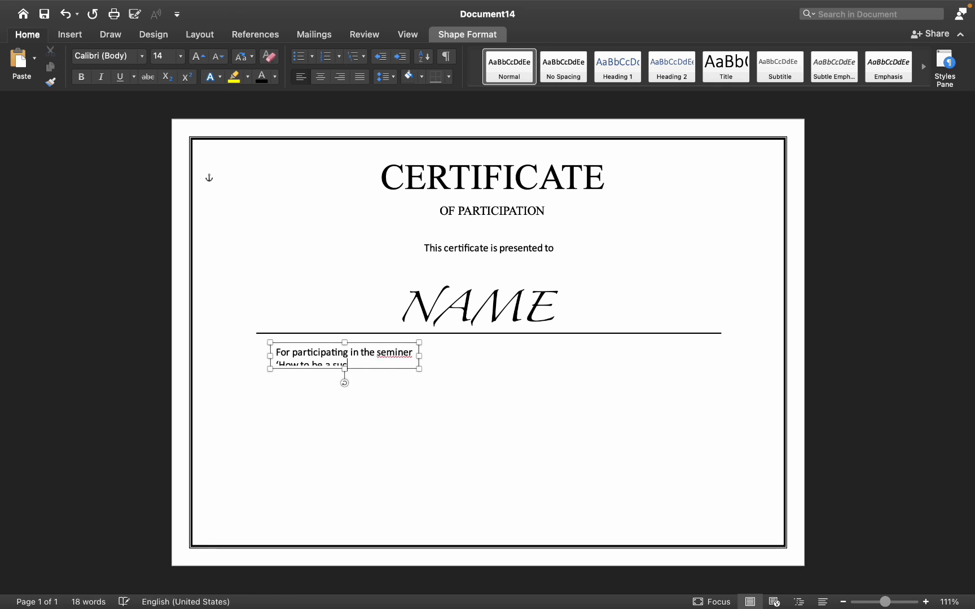
pyautogui.write("cessful Freelancer'")
# Correct seminer to seminar with the spell checker and append organized by Koko Unlimited in May 2025
pyautogui.press('F7')
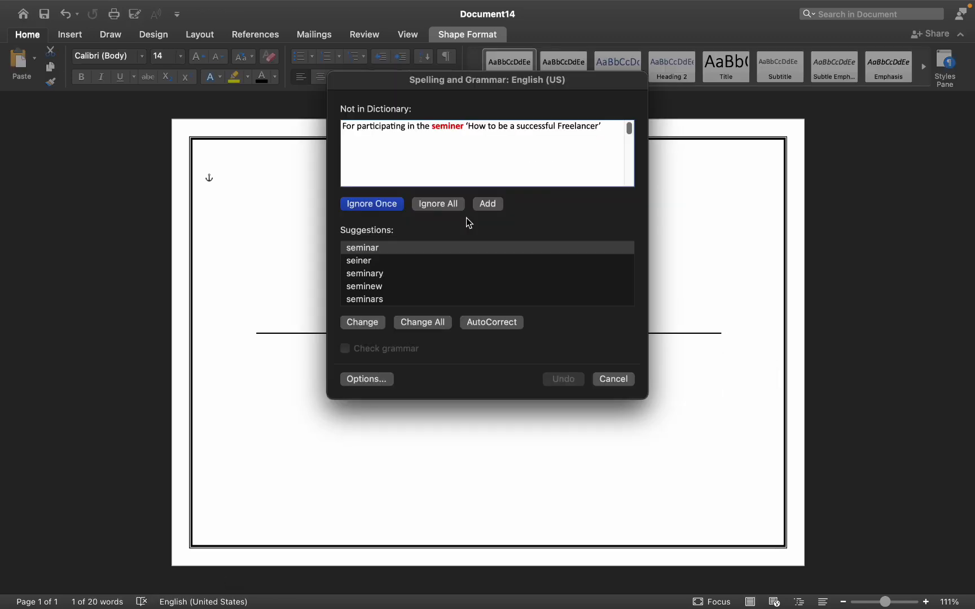
pyautogui.doubleClick(520, 280)
pyautogui.press('Return')
pyautogui.write('organized by K')
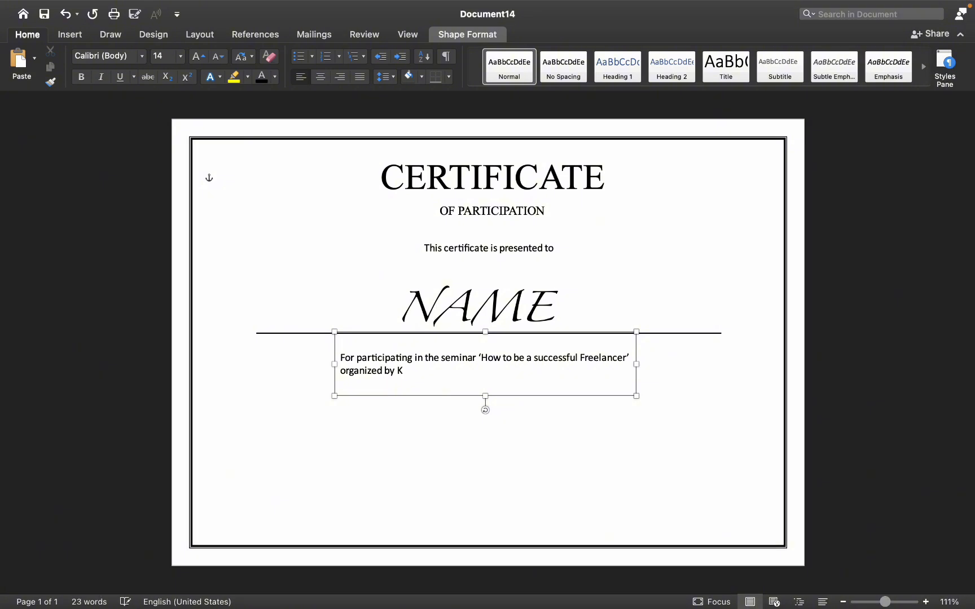
pyautogui.write('oko Unlimited in May 2025.')
# Widen the seminar description box to span the full name line and centre its text
pyautogui.moveTo(334, 364); pyautogui.dragTo(848, 355)
pyautogui.moveTo(635, 364); pyautogui.dragTo(719, 367)
pyautogui.tripleClick(496, 361)
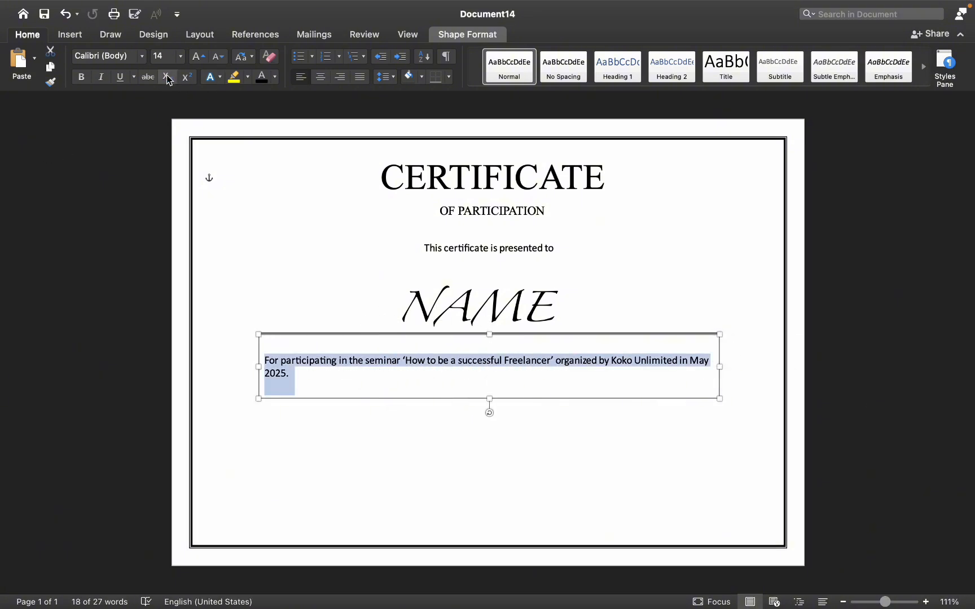
pyautogui.click(321, 79)
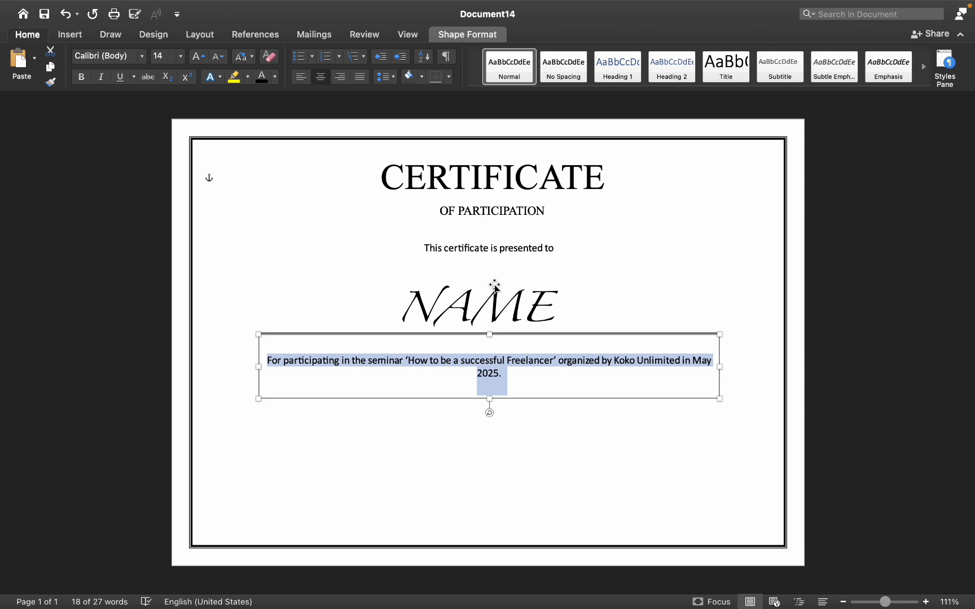
pyautogui.click(530, 408)
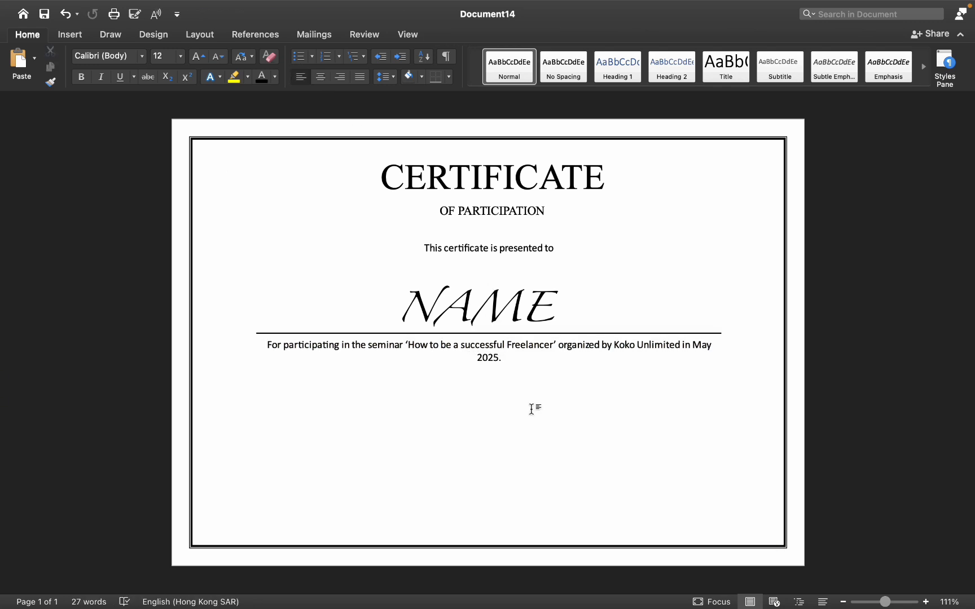
# Duplicate the name line and place two shorter signature lines near the bottom-left and bottom-right of the certificate
pyautogui.click(361, 367)
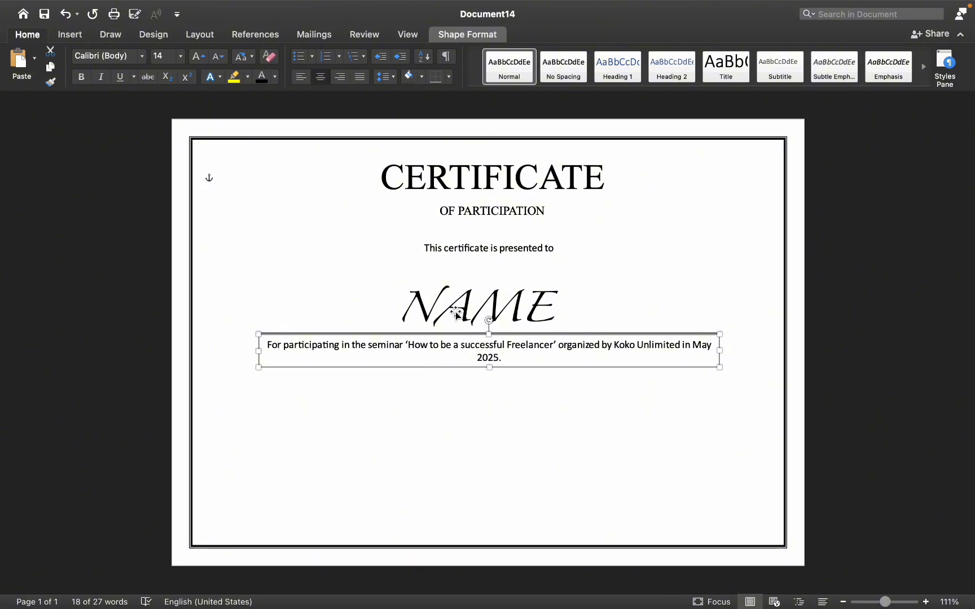
pyautogui.click(466, 294)
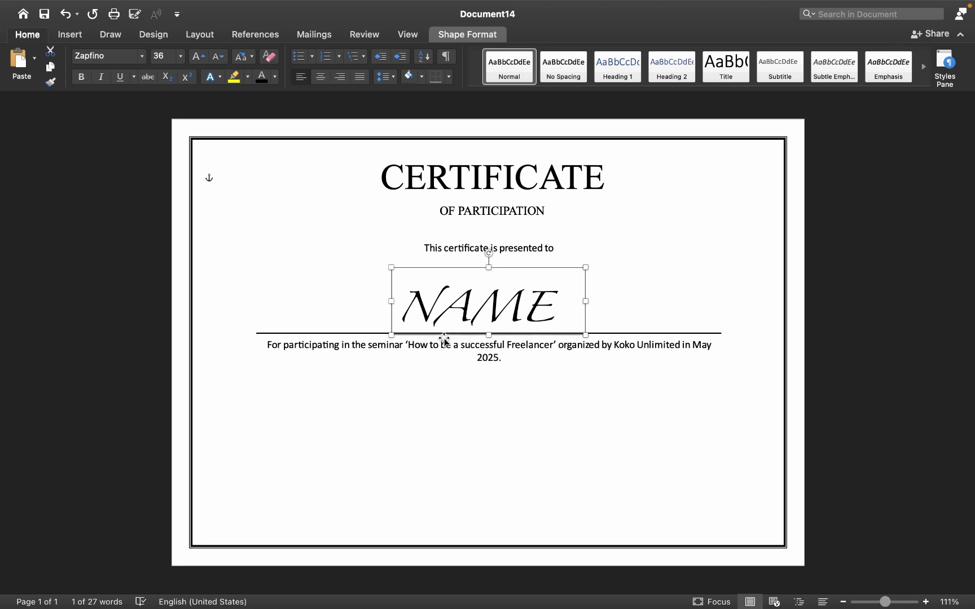
pyautogui.click(493, 220)
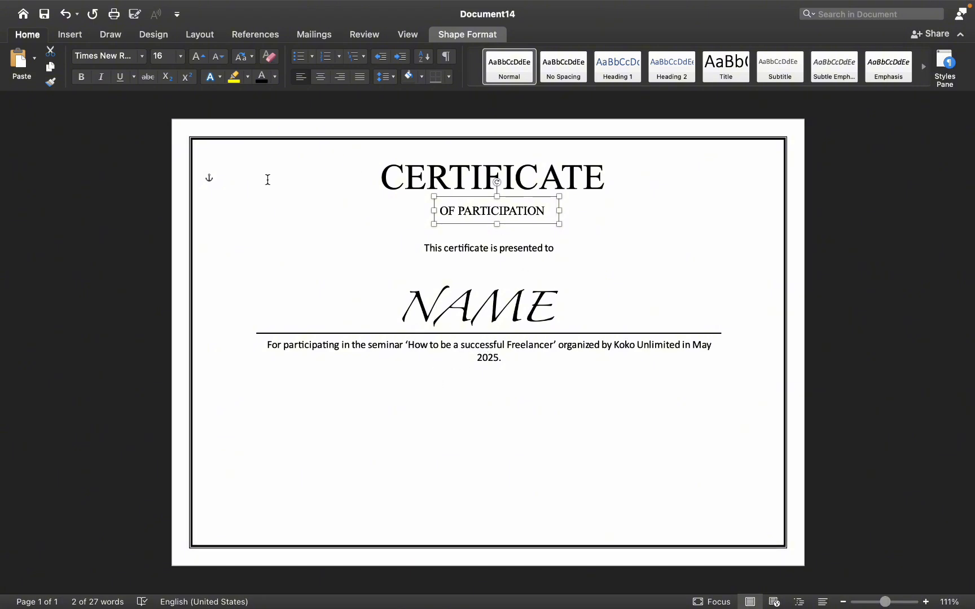
pyautogui.click(354, 408)
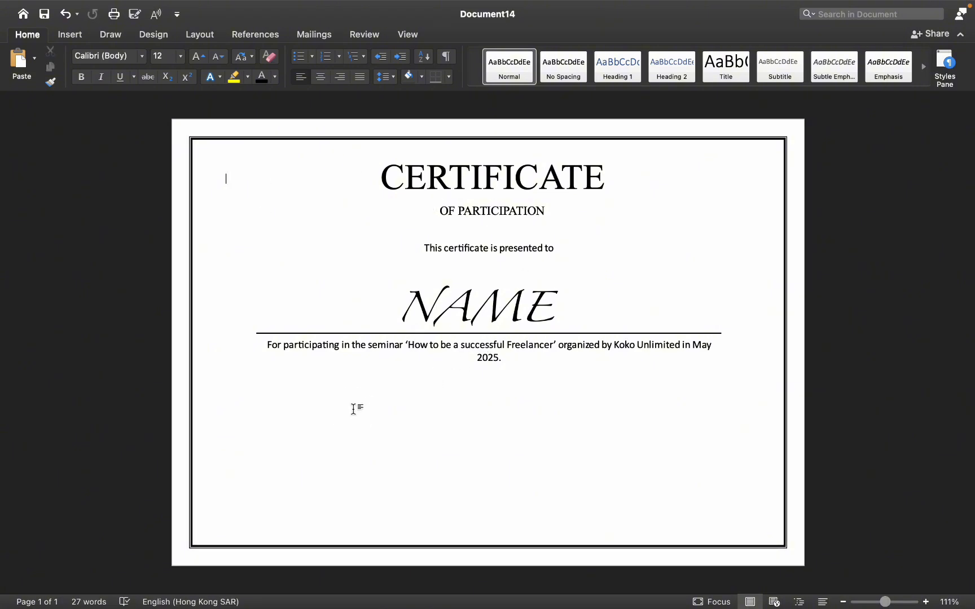
pyautogui.click(70, 35)
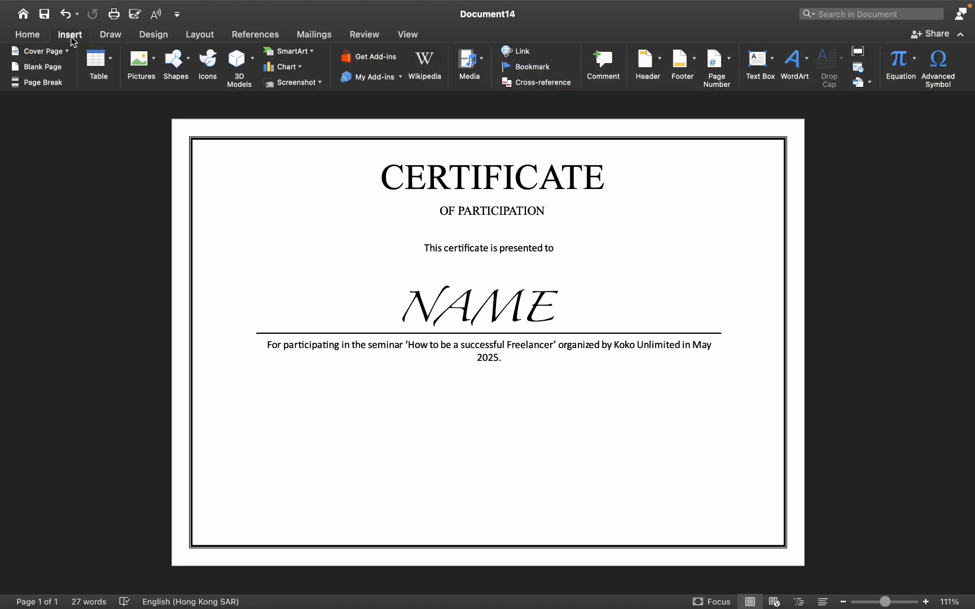
pyautogui.click(261, 332)
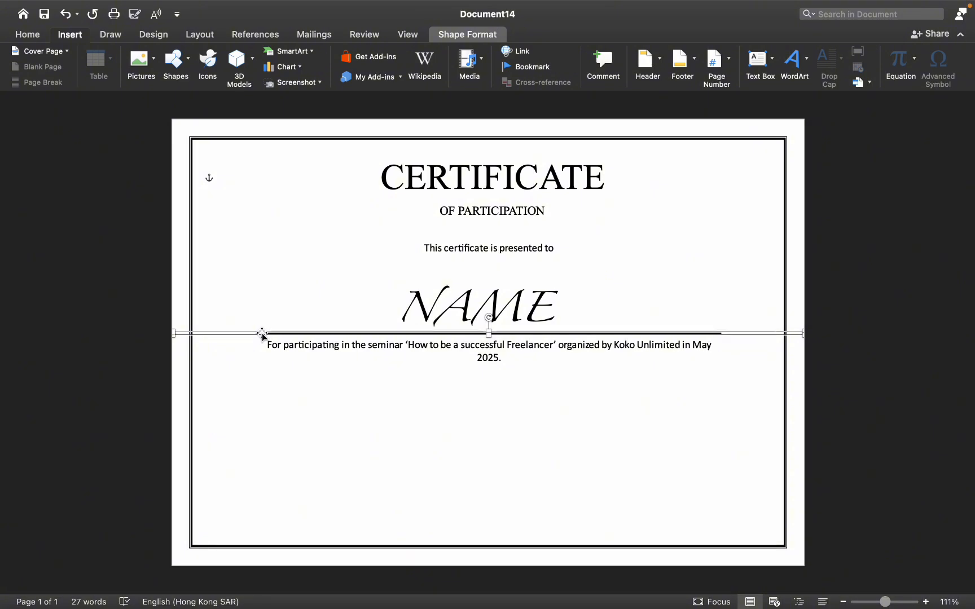
pyautogui.press('super+v')
pyautogui.moveTo(181, 342); pyautogui.dragTo(638, 386)
pyautogui.moveTo(699, 378); pyautogui.dragTo(235, 507)
pyautogui.moveTo(348, 515); pyautogui.dragTo(341, 472)
pyautogui.moveTo(311, 472); pyautogui.dragTo(709, 484)
pyautogui.click(281, 487)
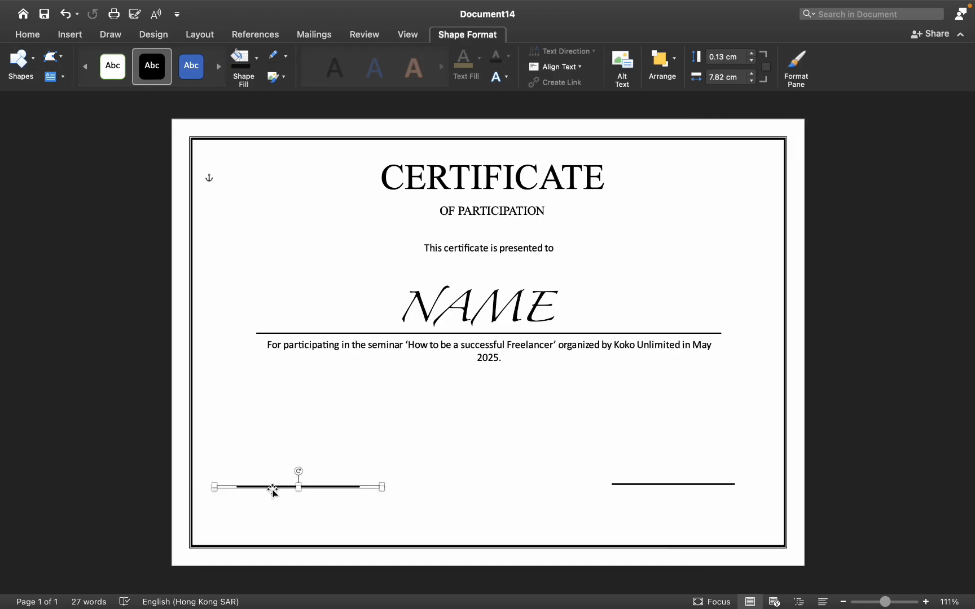
pyautogui.moveTo(271, 487); pyautogui.dragTo(277, 487)
pyautogui.click(442, 461)
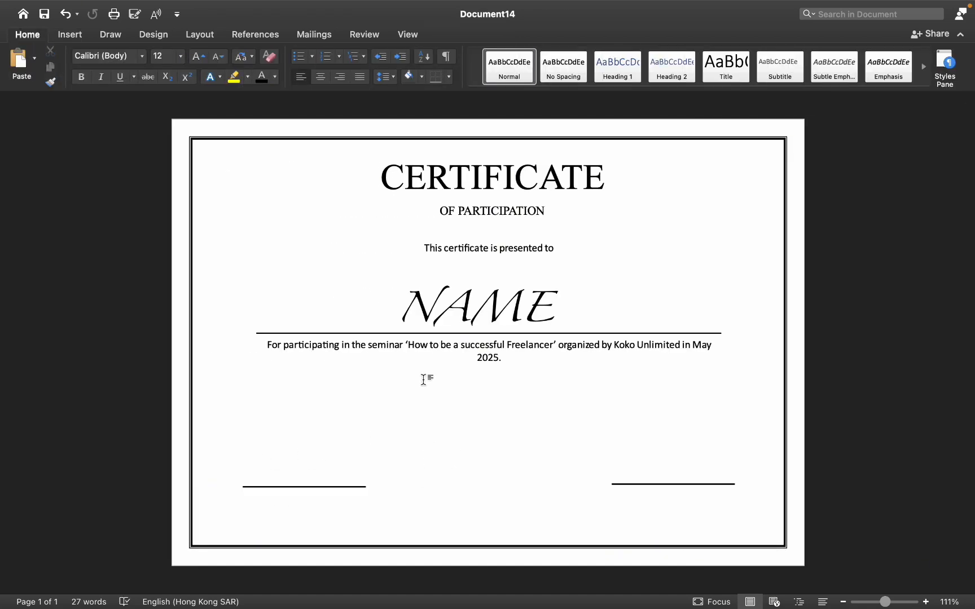
# Duplicate the presented-to text box, move it under the left signature line and replace its text with the signatory's name
pyautogui.click(464, 255)
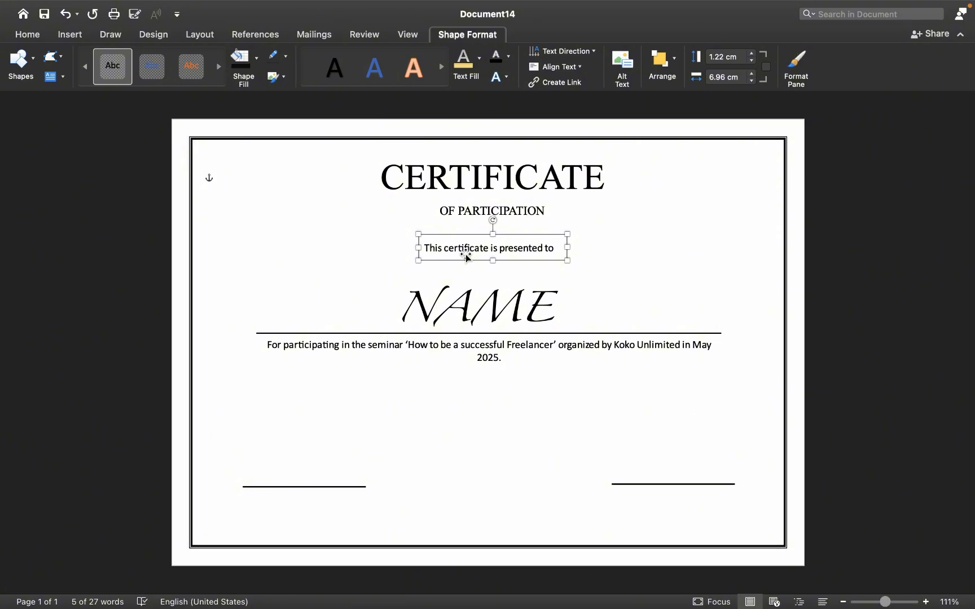
pyautogui.press('super+v')
pyautogui.moveTo(467, 257); pyautogui.dragTo(271, 503)
pyautogui.doubleClick(272, 504)
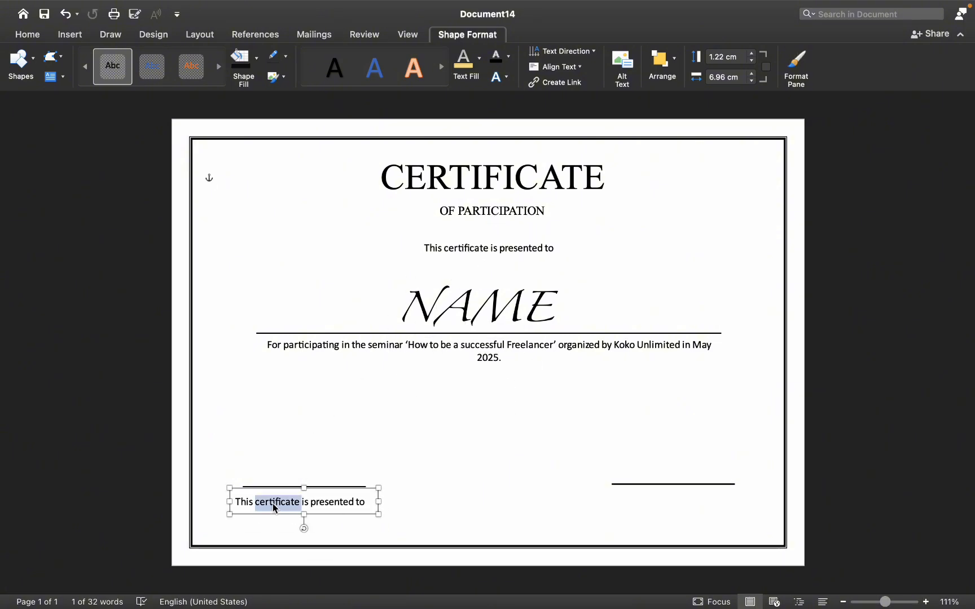
pyautogui.press('BackSpace')
pyautogui.tripleClick(240, 502)
pyautogui.press('BackSpace')
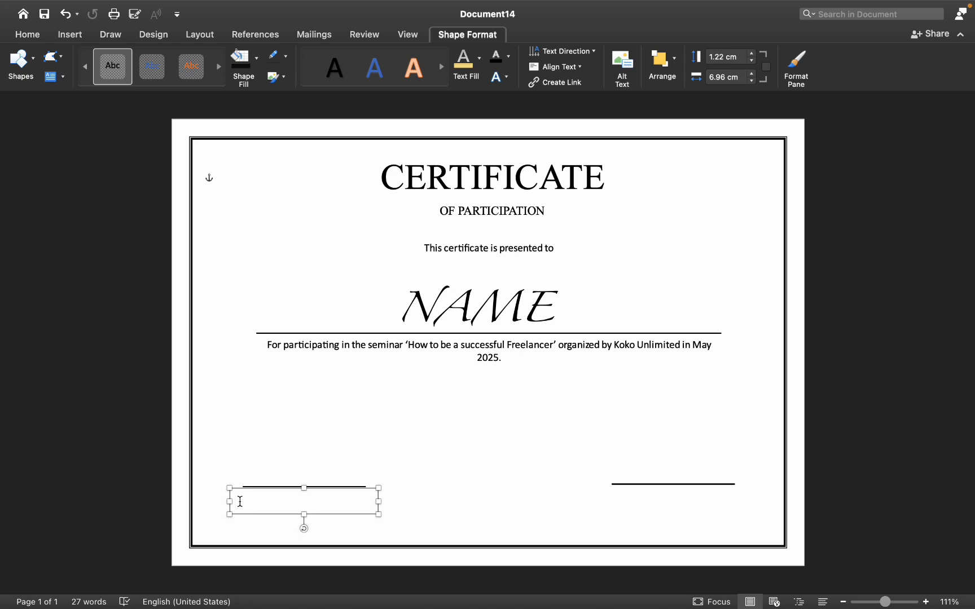
pyautogui.write('KO')
pyautogui.press('BackSpace')
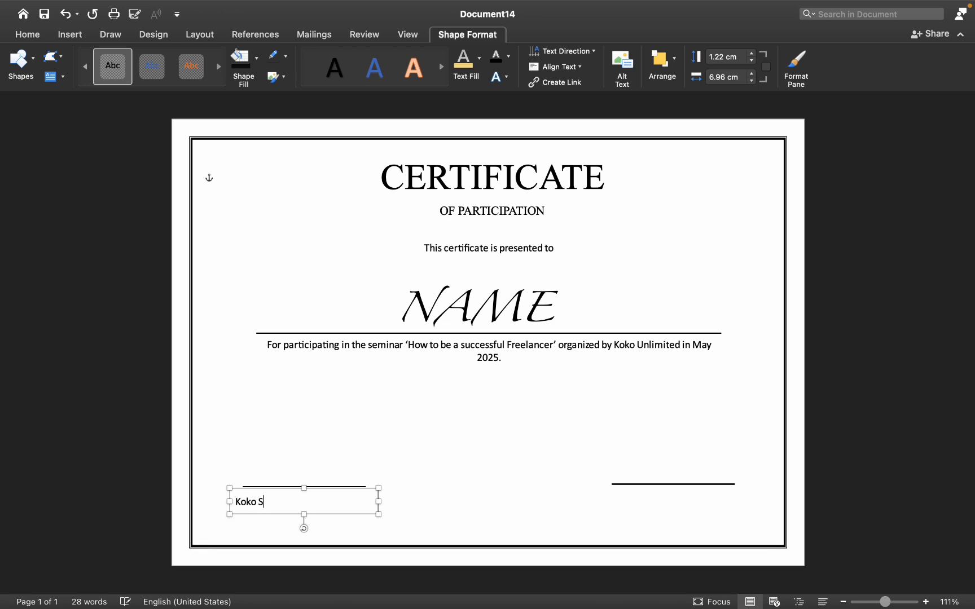
# Shrink the signatory name box to fit its text and centre it under the left signature line
pyautogui.moveTo(378, 513); pyautogui.dragTo(283, 495)
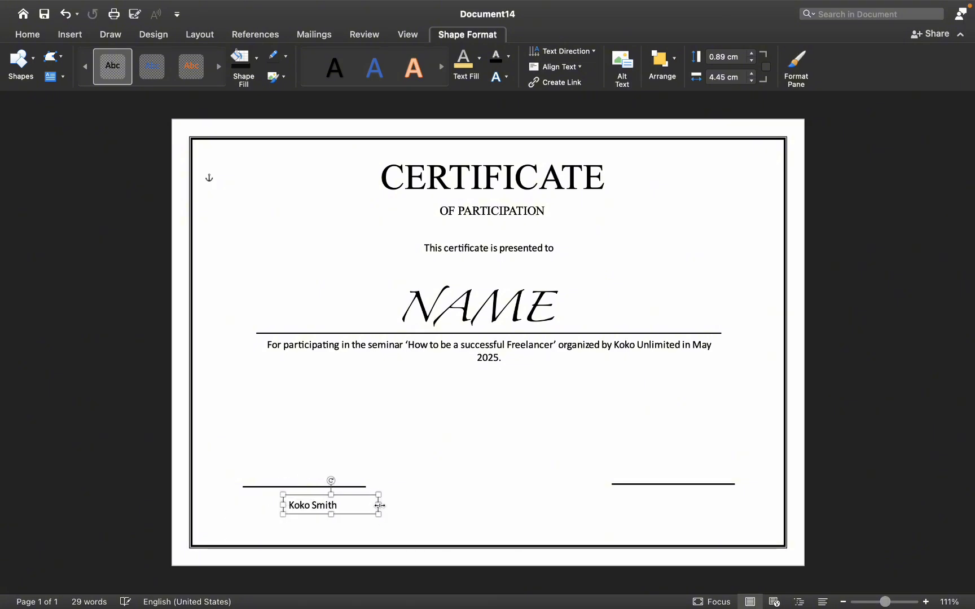
pyautogui.moveTo(378, 504); pyautogui.dragTo(287, 501)
pyautogui.click(342, 525)
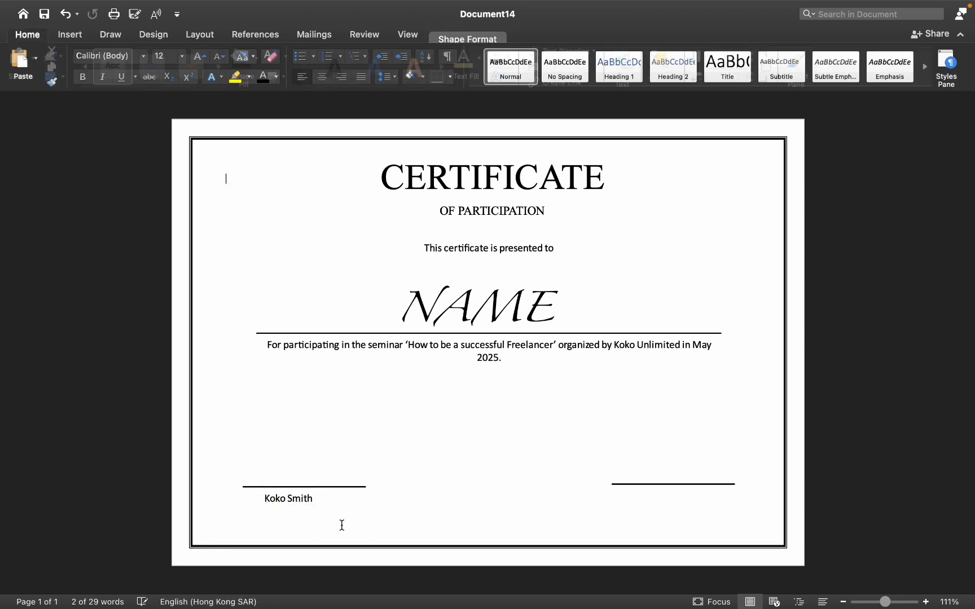
pyautogui.doubleClick(298, 498)
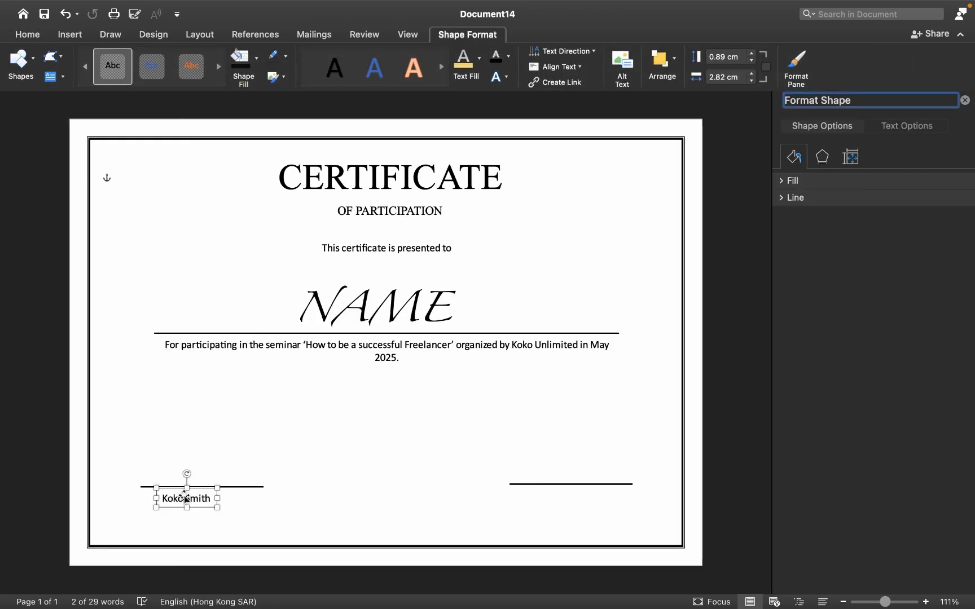
pyautogui.click(185, 500)
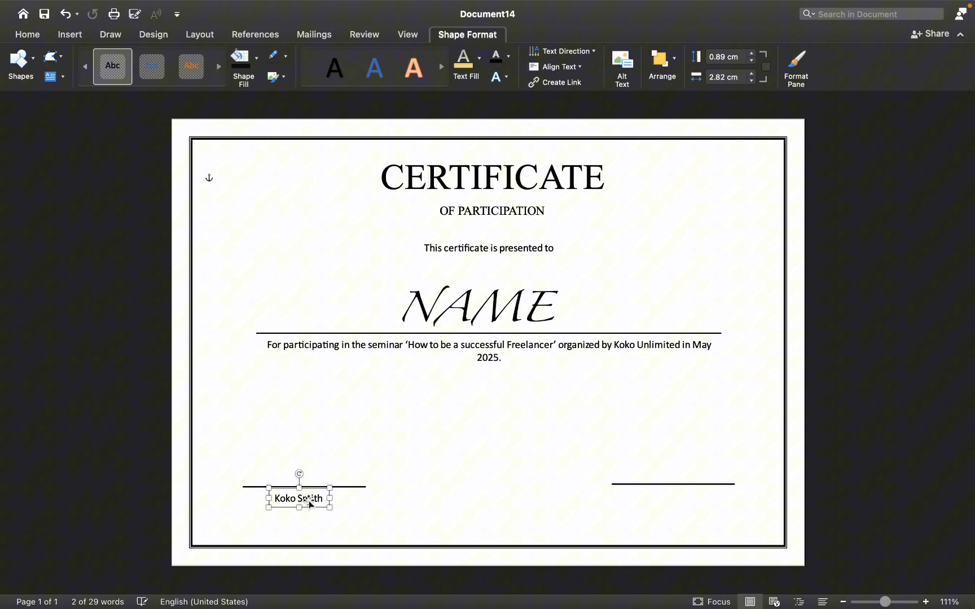
pyautogui.moveTo(302, 500); pyautogui.dragTo(300, 503)
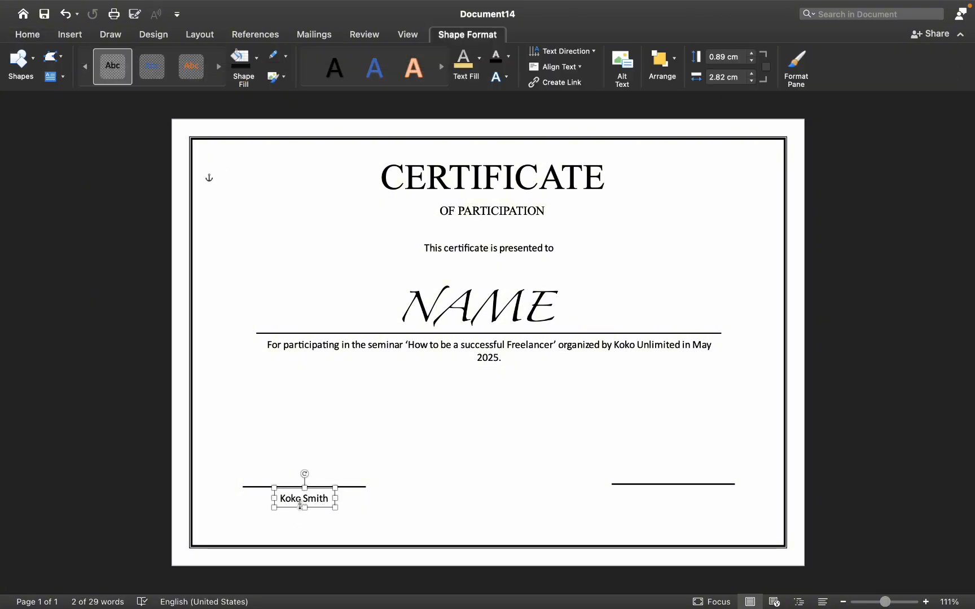
# Paste a copy of the name box below it and change its text to CEO & Founder
pyautogui.press('super+v')
pyautogui.moveTo(308, 511); pyautogui.dragTo(300, 523)
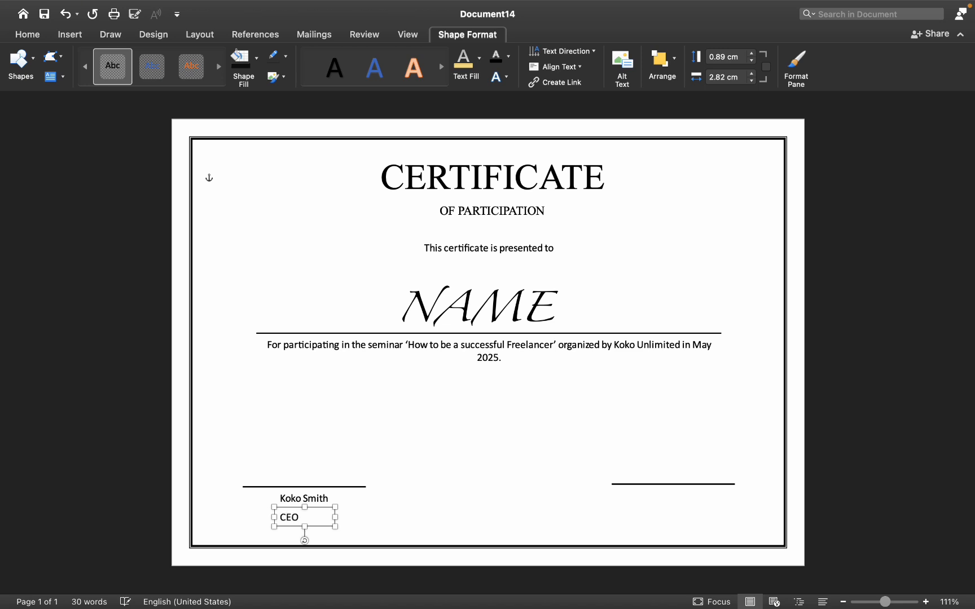
pyautogui.write('CEO& Found')
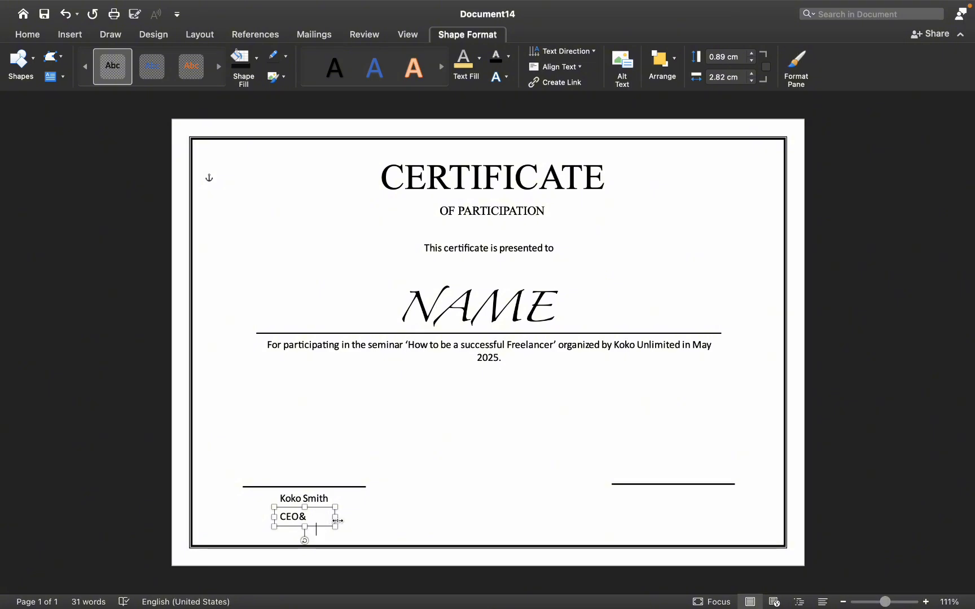
pyautogui.moveTo(337, 521)
pyautogui.mouseDown()
pyautogui.moveTo(420, 518)
pyautogui.moveTo(322, 517)
pyautogui.moveTo(331, 517)
pyautogui.mouseUp()
pyautogui.click(316, 508)
pyautogui.click(300, 516)
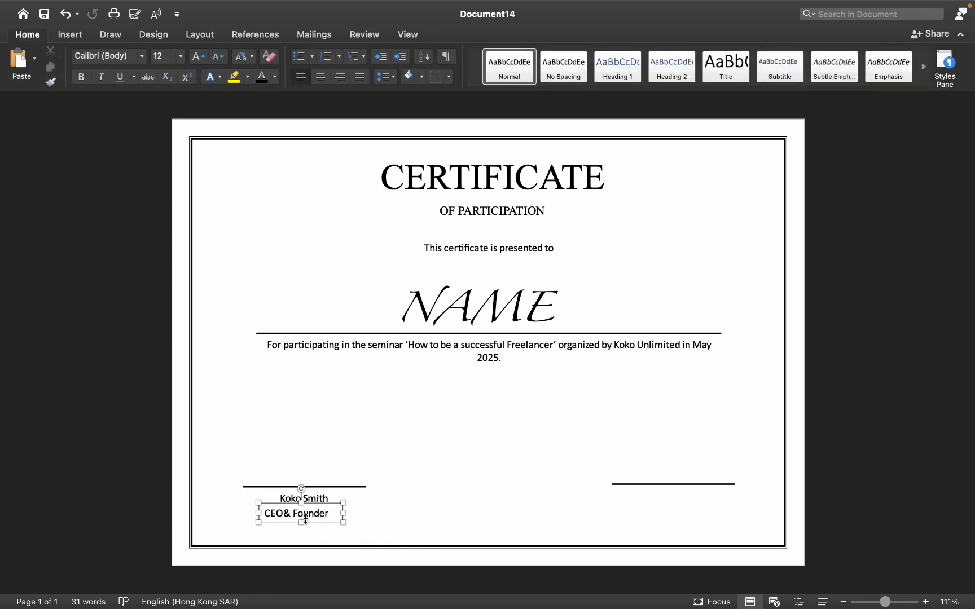
# Paste another copy of the name box under the right signature line and enter the speaker's name
pyautogui.press('cmd+v')
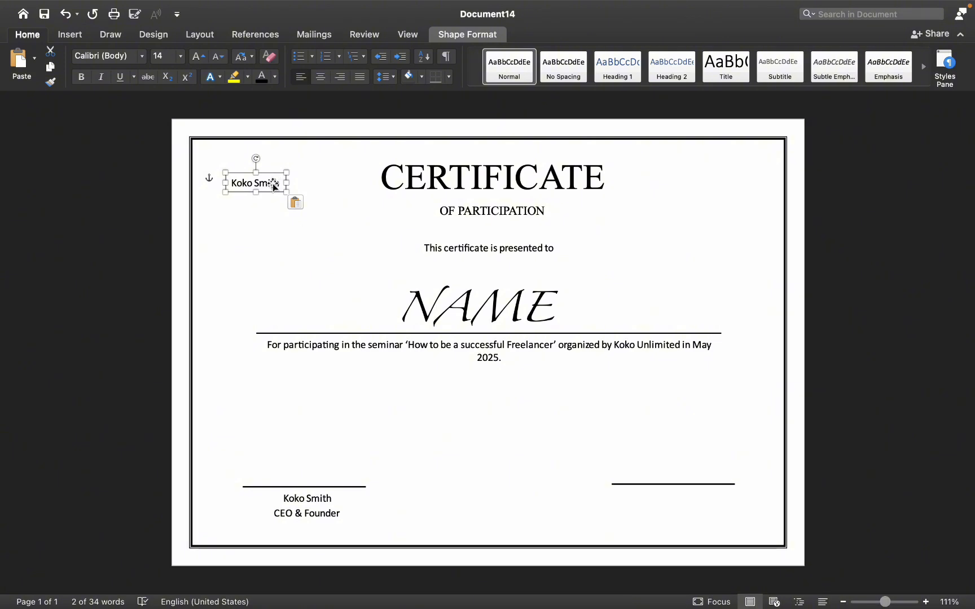
pyautogui.moveTo(272, 183)
pyautogui.mouseDown()
pyautogui.moveTo(777, 544)
pyautogui.moveTo(673, 500)
pyautogui.moveTo(694, 503)
pyautogui.mouseUp()
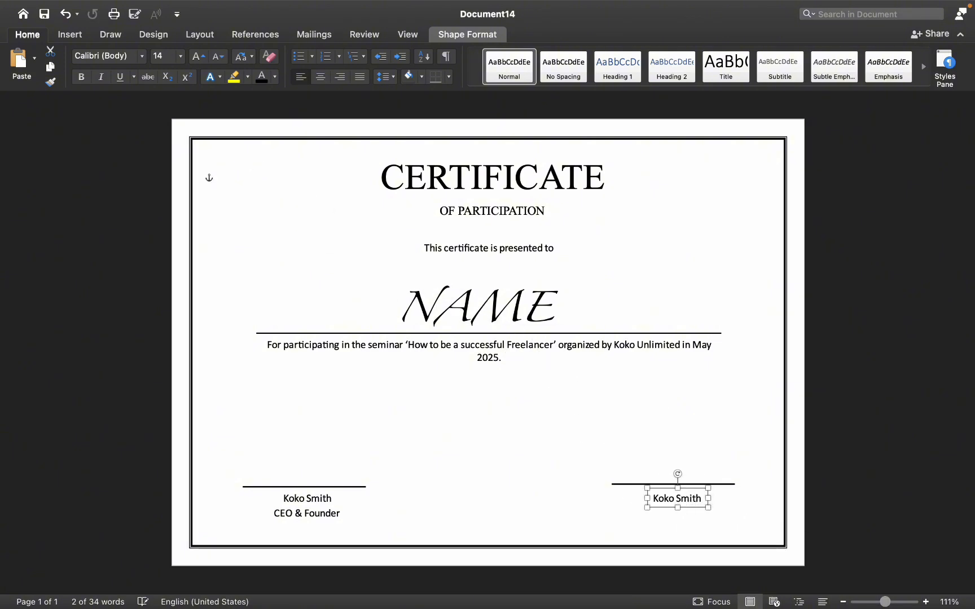
pyautogui.doubleClick(683, 501)
pyautogui.press('cmd+a')
pyautogui.click(674, 515)
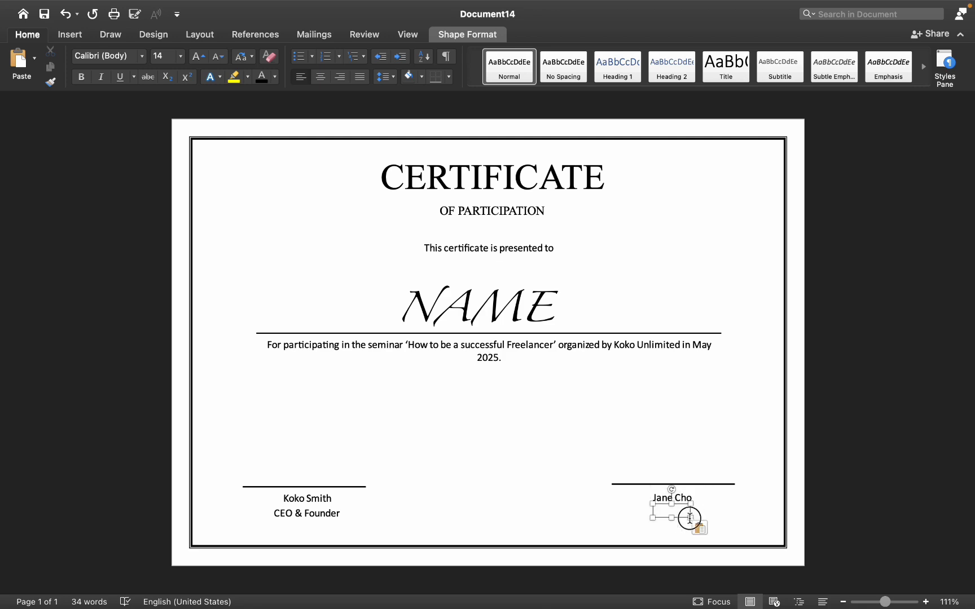
# Add a title box below the speaker's name reading Speaker
pyautogui.press('super+v')
pyautogui.click(68, 15)
pyautogui.click(678, 507)
pyautogui.press('super+v')
pyautogui.moveTo(678, 515); pyautogui.dragTo(669, 523)
pyautogui.doubleClick(669, 522)
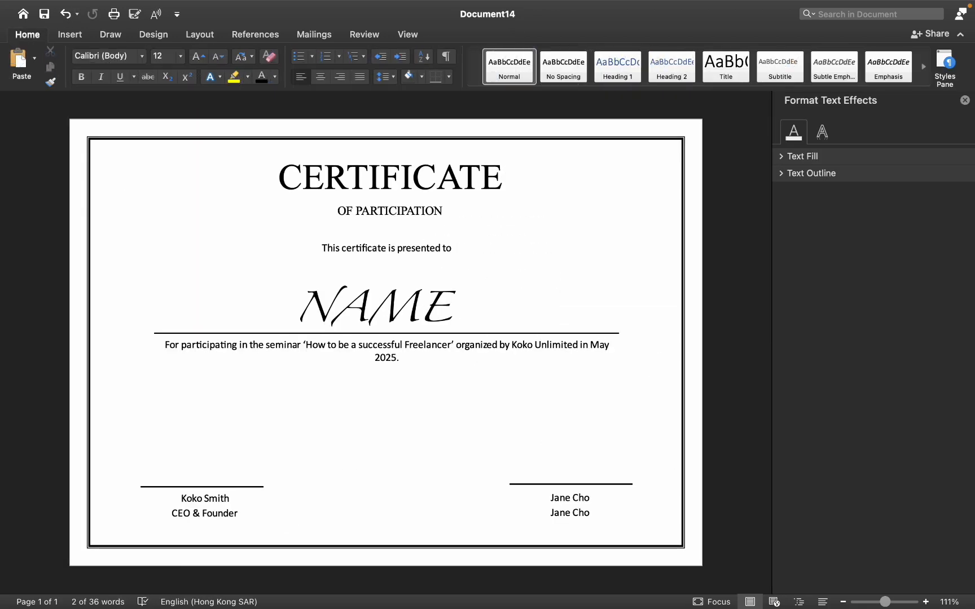
pyautogui.click(965, 100)
pyautogui.tripleClick(658, 512)
pyautogui.write('Speaker')
pyautogui.click(739, 477)
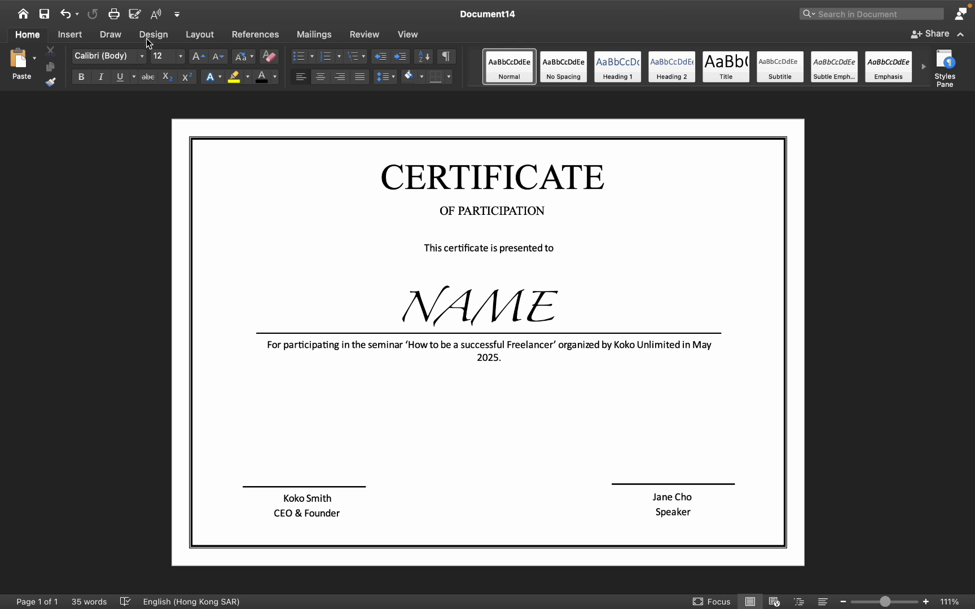
# Draw a ribbon banner shape centred between the two signature lines
pyautogui.click(69, 34)
pyautogui.click(173, 58)
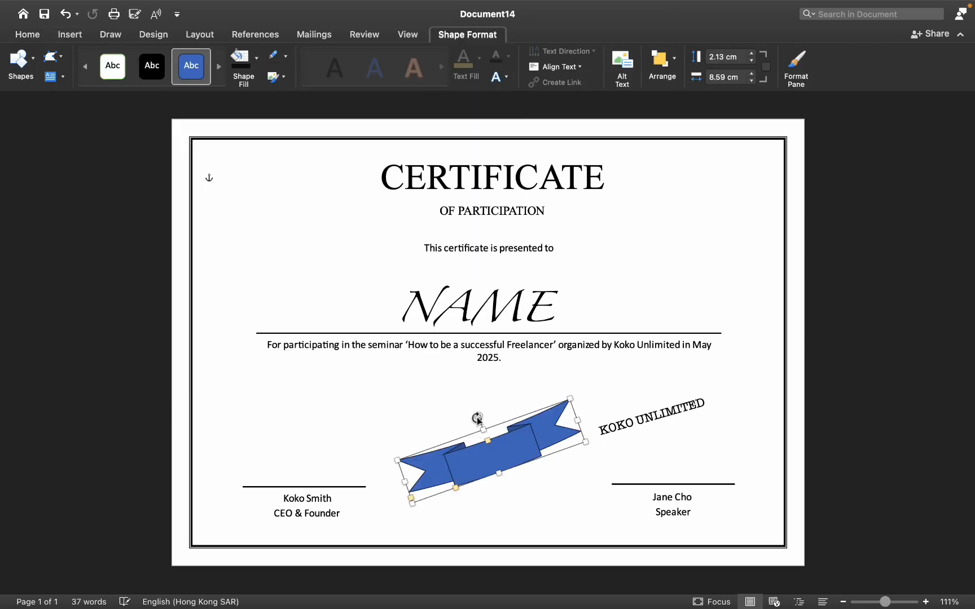
pyautogui.moveTo(475, 413)
pyautogui.mouseDown()
pyautogui.moveTo(491, 409)
pyautogui.moveTo(491, 418)
pyautogui.mouseUp()
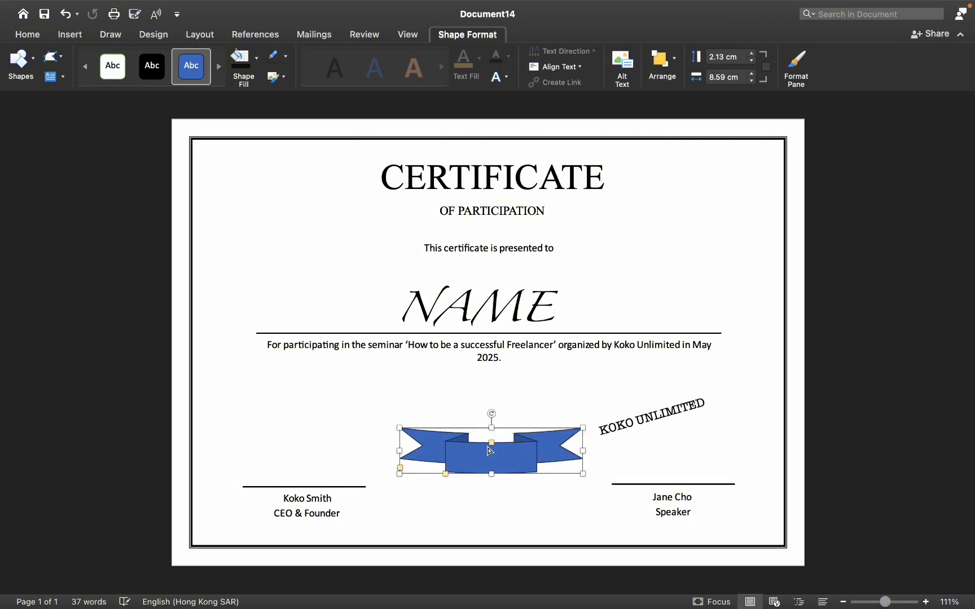
pyautogui.moveTo(487, 462); pyautogui.dragTo(486, 475)
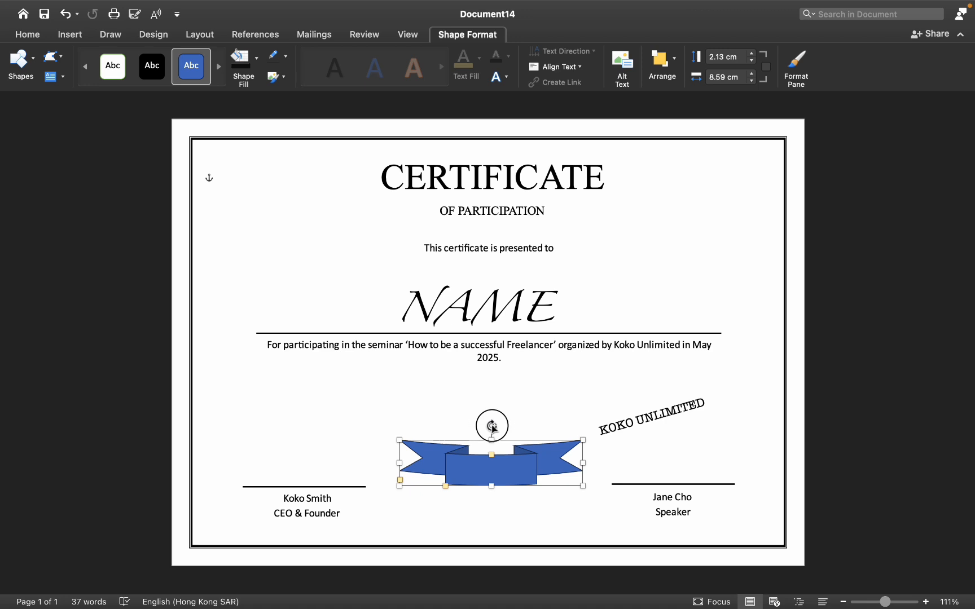
pyautogui.moveTo(492, 427); pyautogui.dragTo(534, 428)
# Straighten the KOKO UNLIMITED text, place it on the ribbon and bring it forward
pyautogui.click(632, 430)
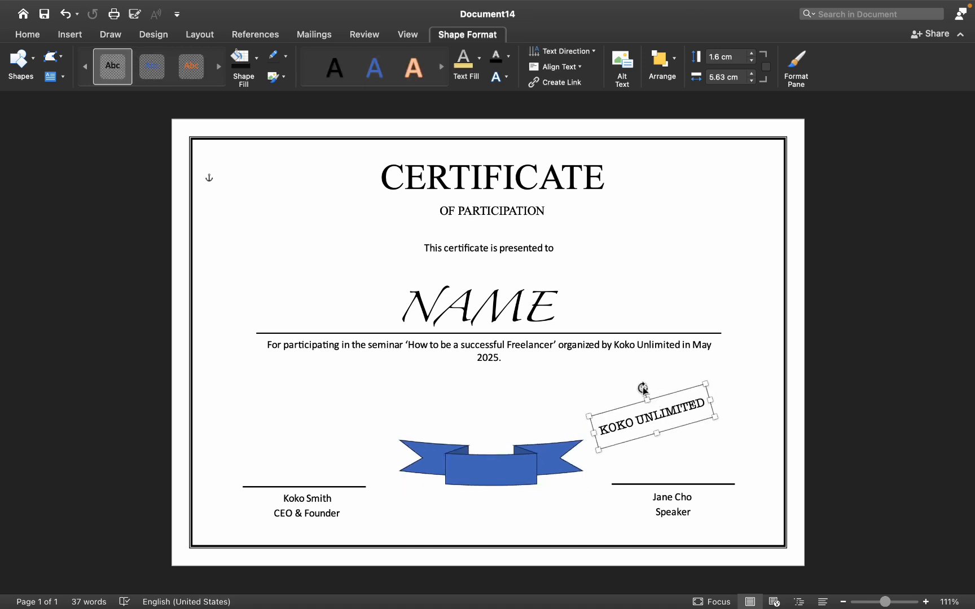
pyautogui.moveTo(643, 388); pyautogui.dragTo(503, 465)
pyautogui.click(654, 413)
pyautogui.click(670, 55)
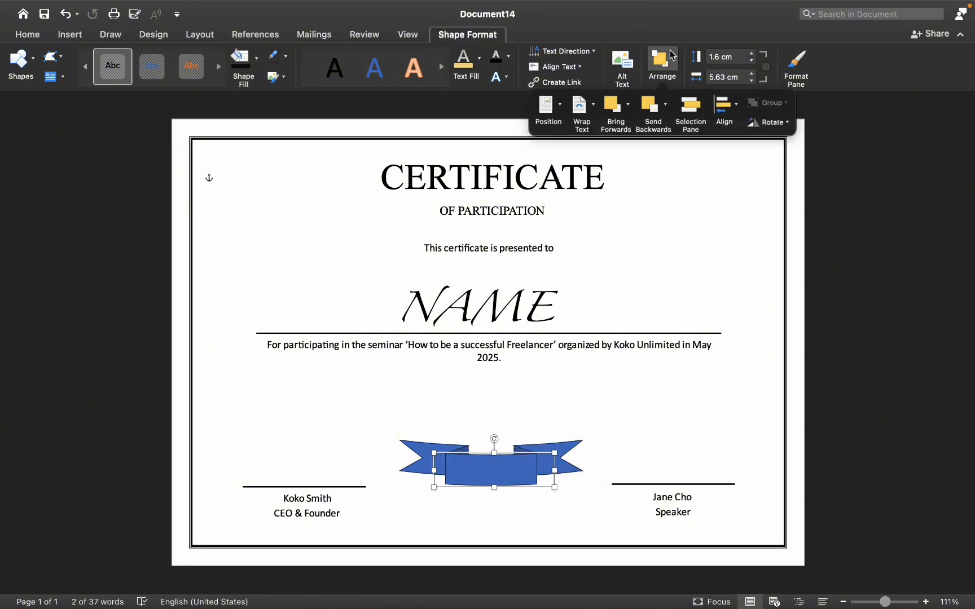
pyautogui.click(615, 109)
pyautogui.click(718, 287)
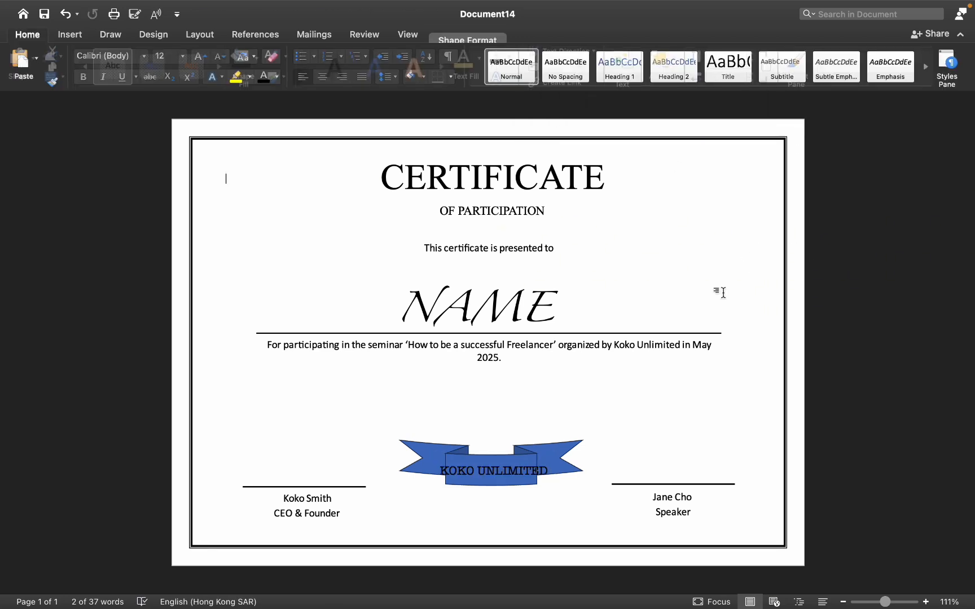
# Resize the KOKO UNLIMITED text box to fit the ribbon and centre its text
pyautogui.click(515, 476)
pyautogui.moveTo(515, 476); pyautogui.dragTo(525, 477)
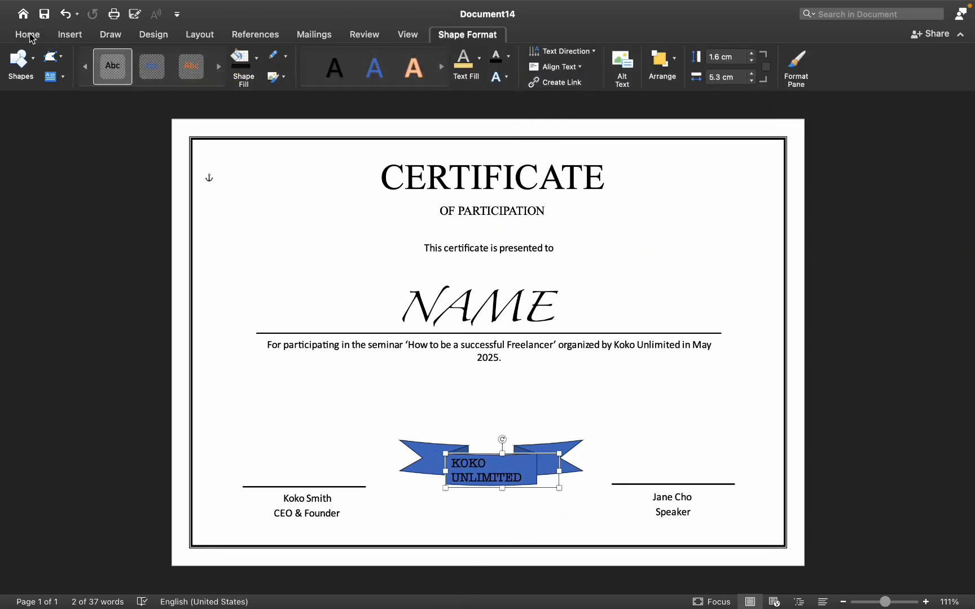
pyautogui.click(30, 35)
pyautogui.click(321, 77)
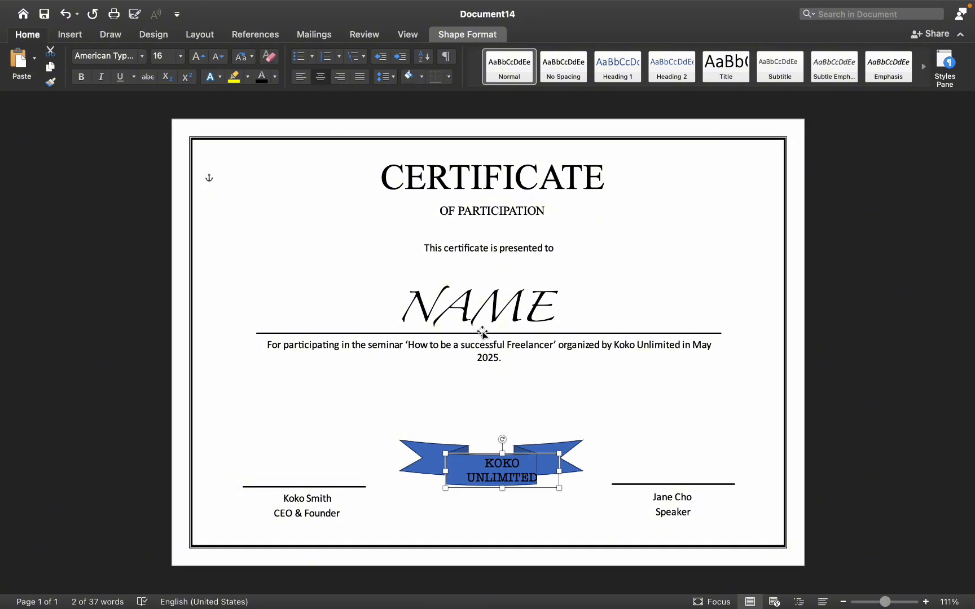
# Apply a green theme shape style to the ribbon banner
pyautogui.moveTo(497, 477); pyautogui.dragTo(485, 478)
pyautogui.click(595, 458)
pyautogui.click(564, 458)
pyautogui.click(152, 89)
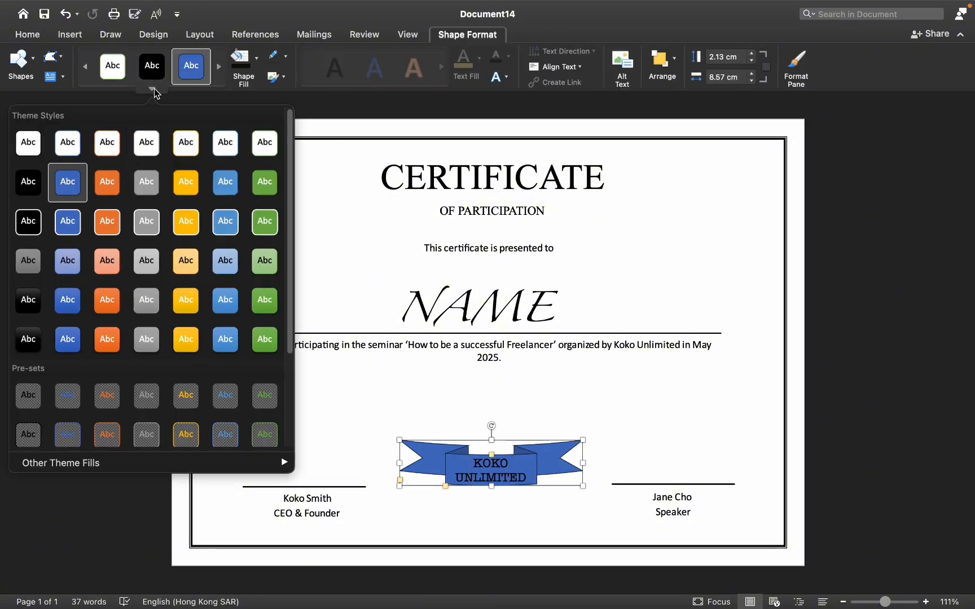
pyautogui.click(185, 221)
pyautogui.click(191, 66)
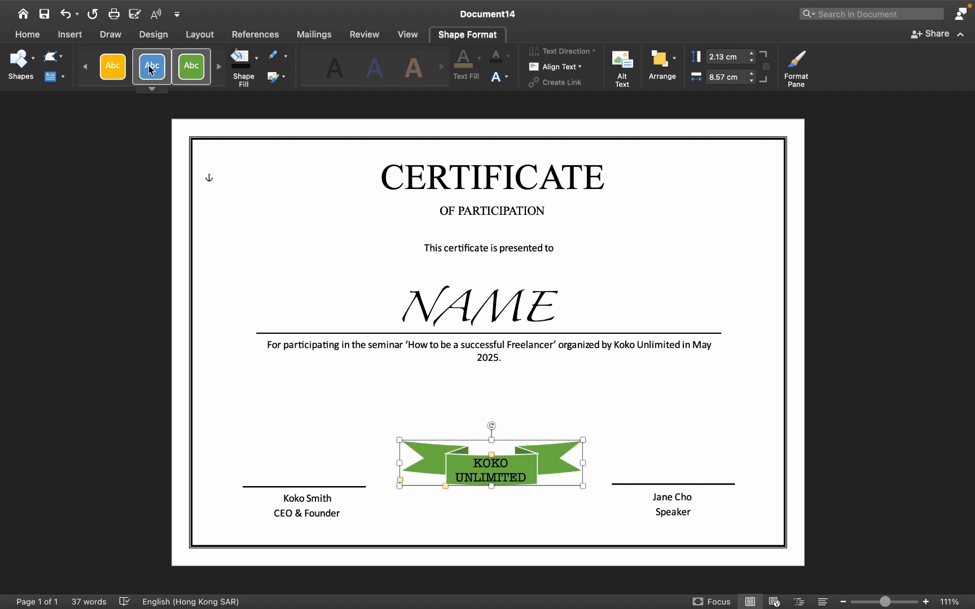
# Make the KOKO UNLIMITED text on the ribbon bold
pyautogui.moveTo(479, 464); pyautogui.dragTo(529, 480)
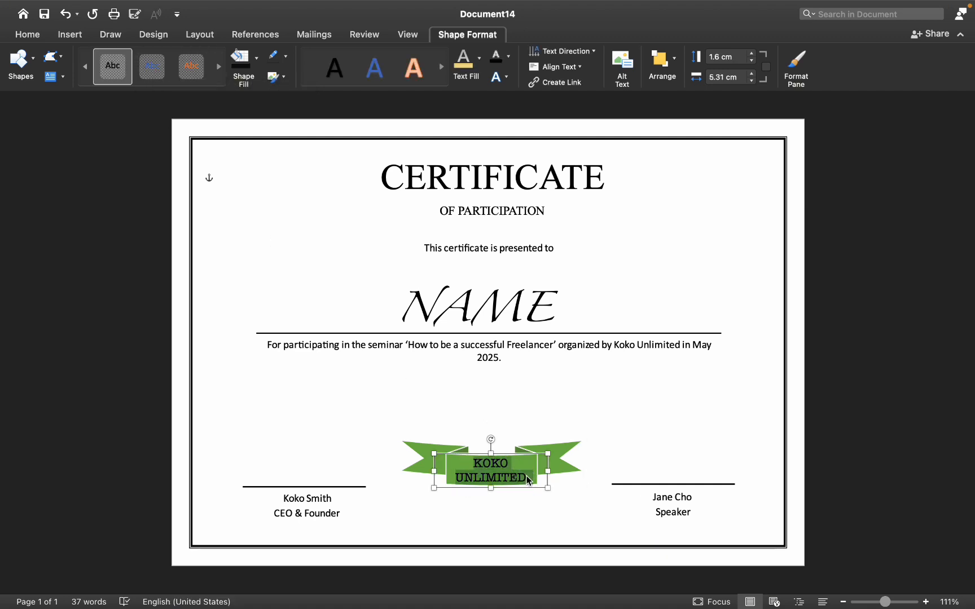
pyautogui.click(25, 37)
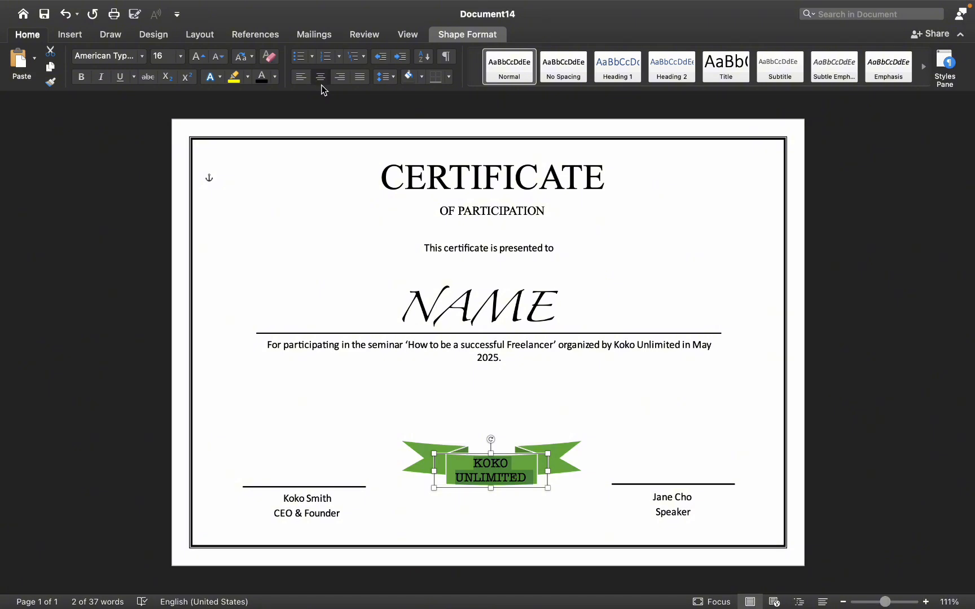
pyautogui.click(82, 79)
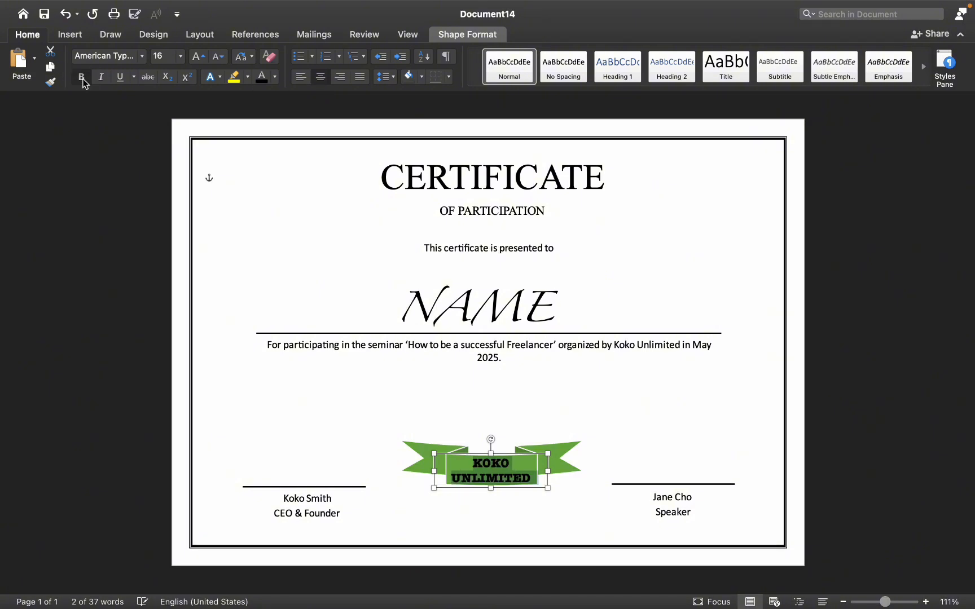
pyautogui.click(629, 391)
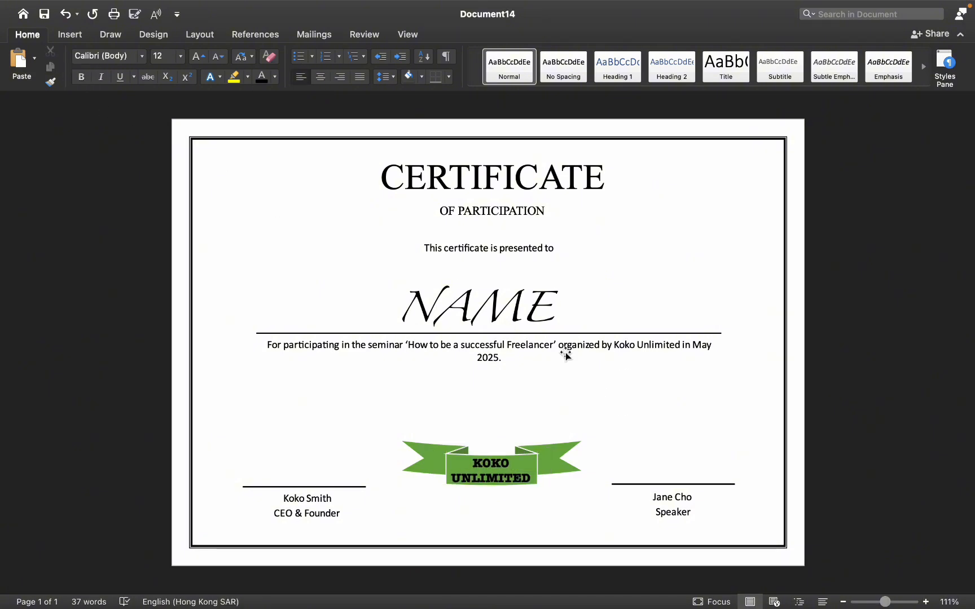
# Open the print dialog to preview the certificate, then cancel it
pyautogui.moveTo(98, 4)
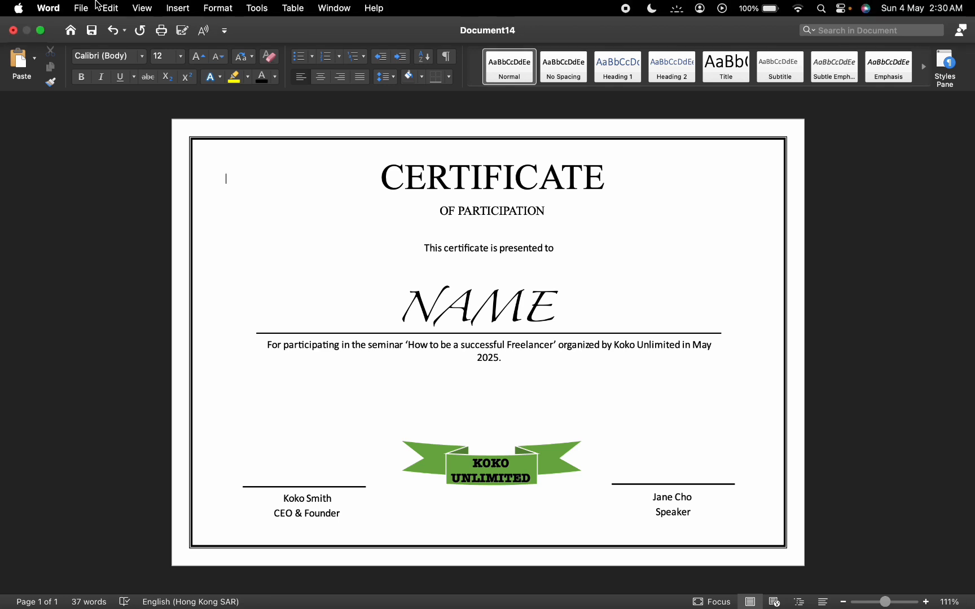
pyautogui.click(167, 35)
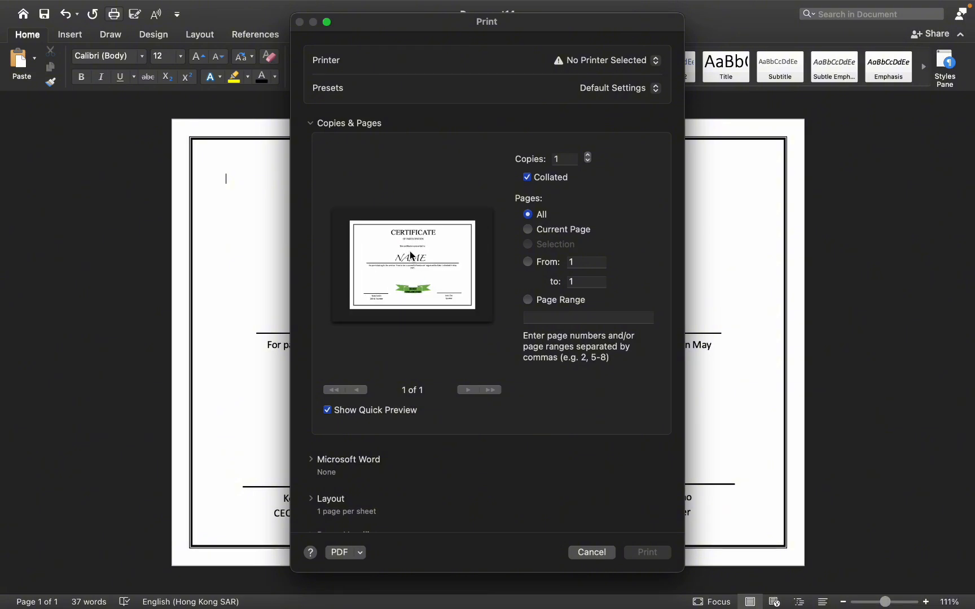
pyautogui.click(591, 552)
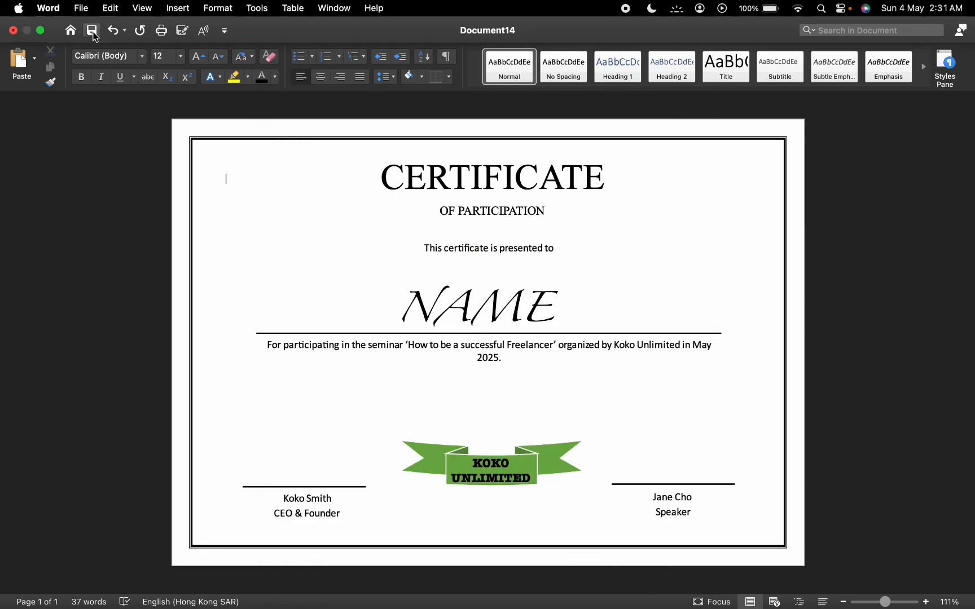
# Export the certificate as a PDF named KOKO to the Downloads folder
pyautogui.click(91, 31)
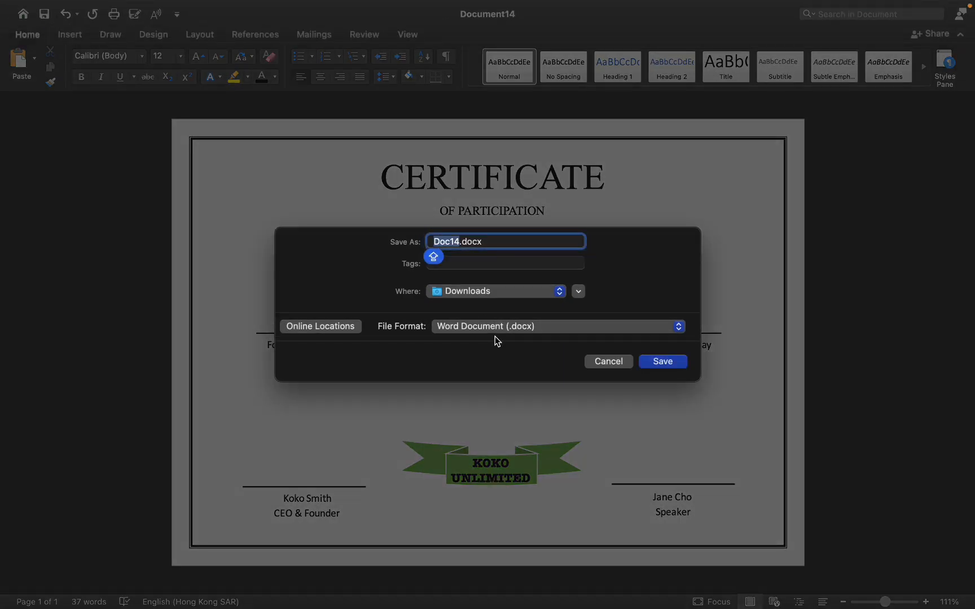
pyautogui.press('BackSpace')
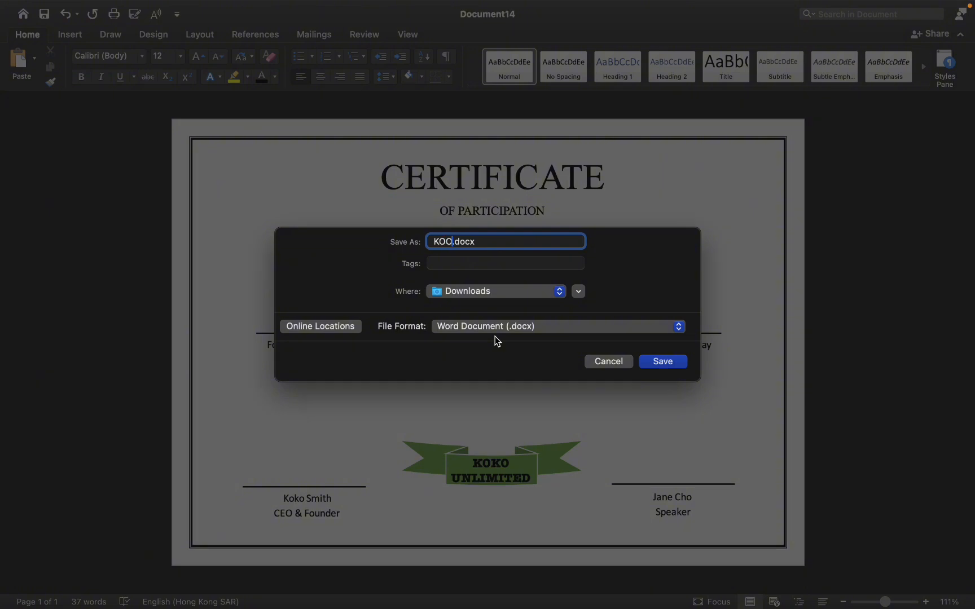
pyautogui.press('BackSpace')
pyautogui.press('capslock')
pyautogui.click(524, 328)
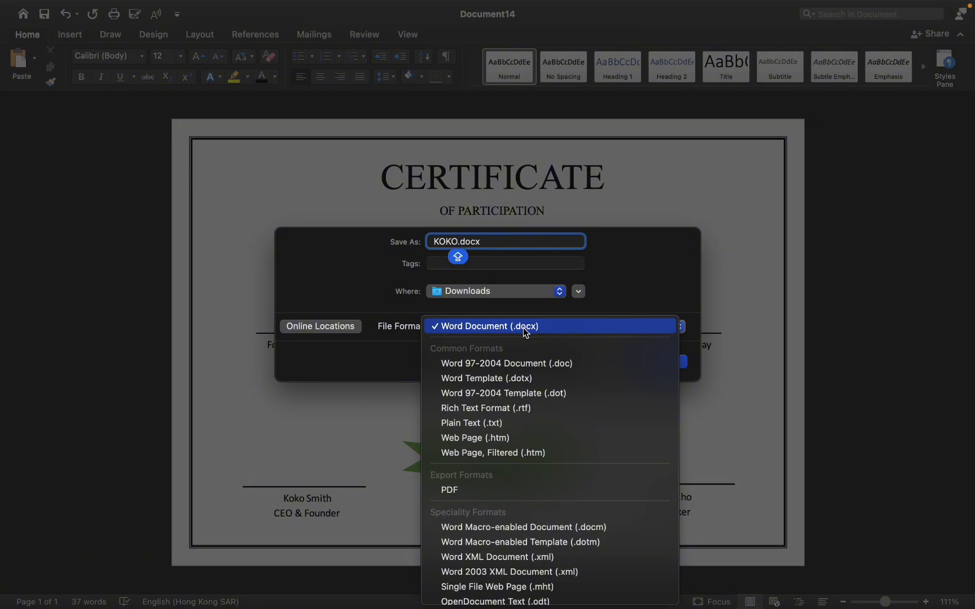
pyautogui.scroll(-1, 524, 454)
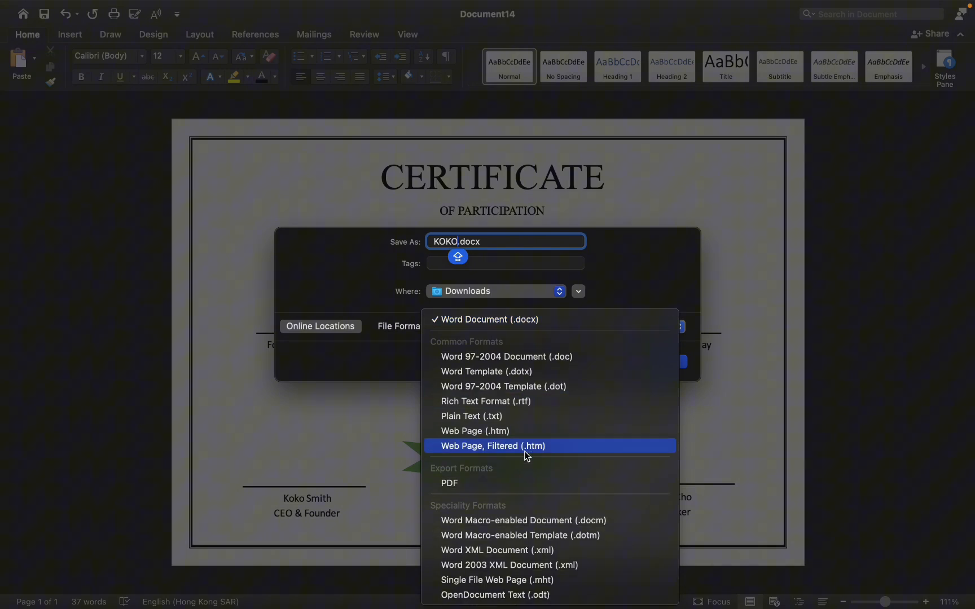
pyautogui.click(462, 489)
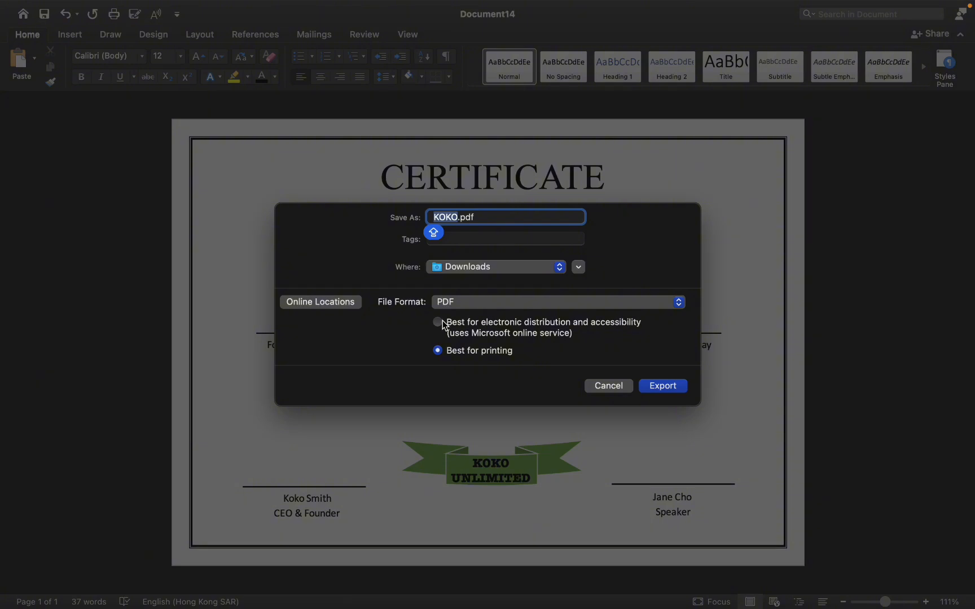
pyautogui.click(663, 387)
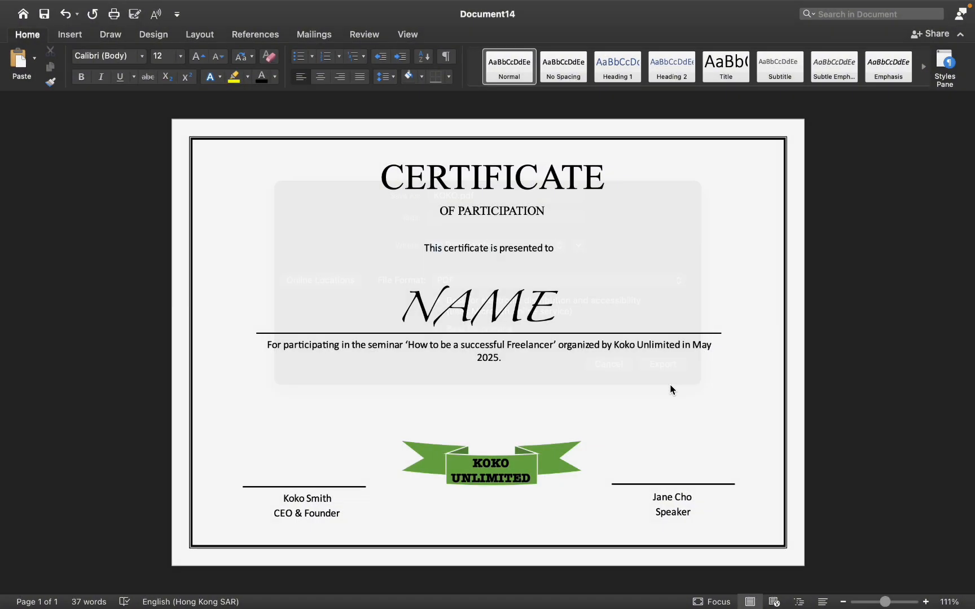